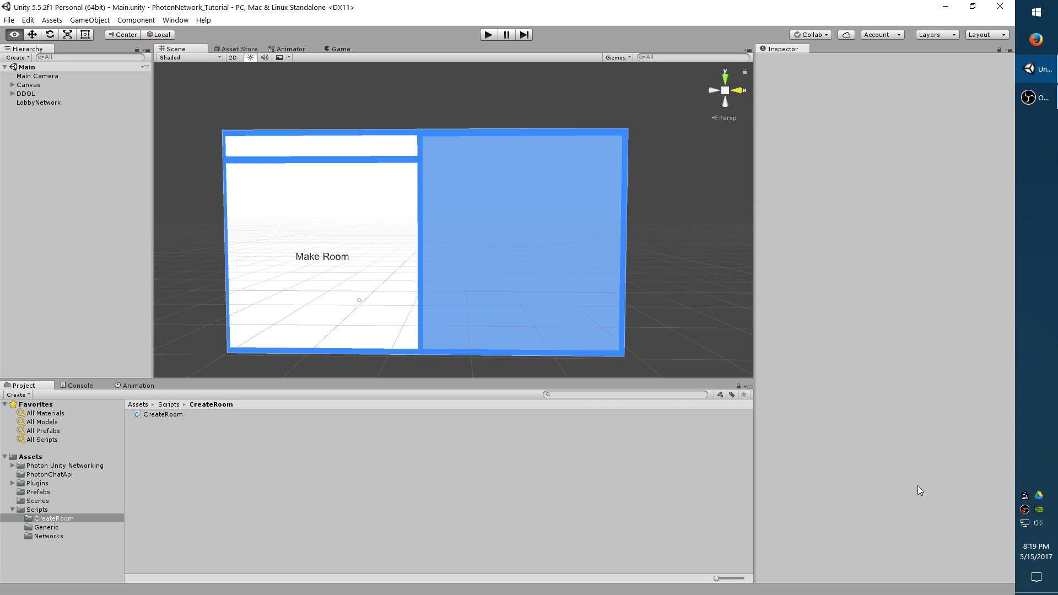
Step: Duplicate the Lobby panel under Canvas
left_click(12, 84)
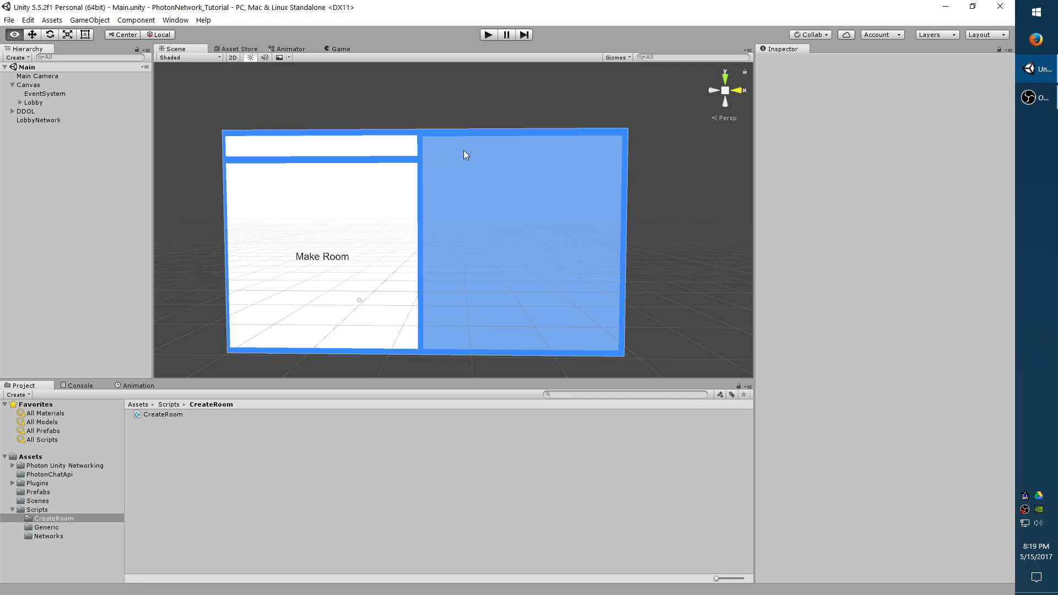
left_click(37, 104)
left_click(21, 103)
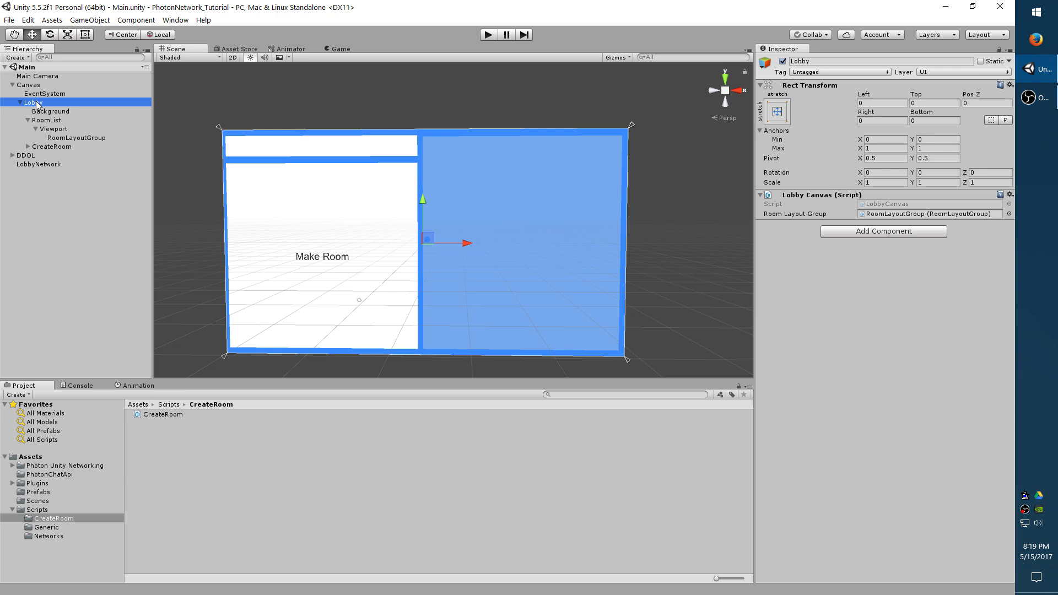
key("ctrl+d")
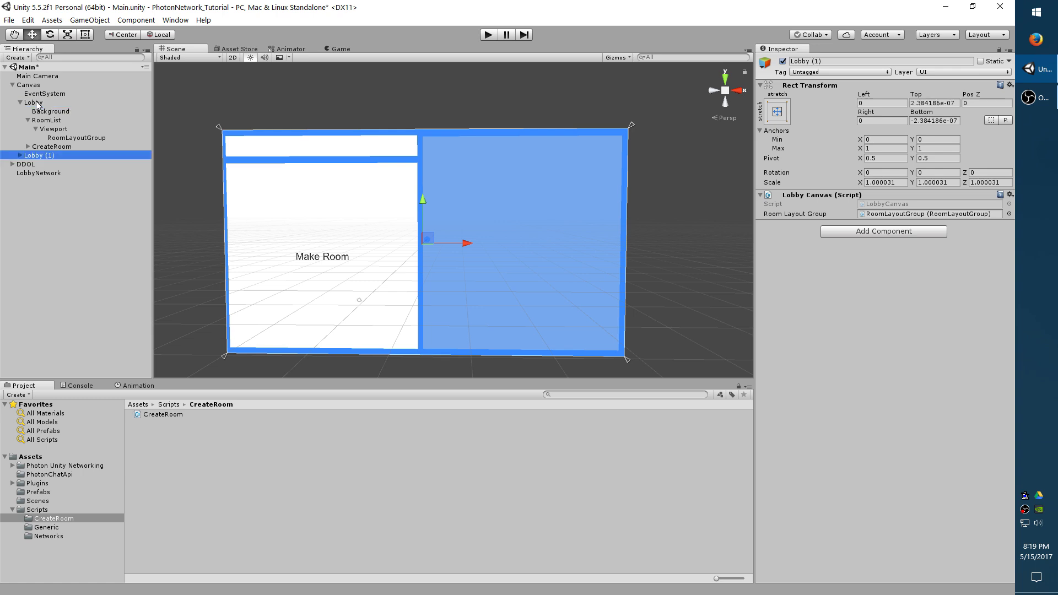
right_click(37, 105)
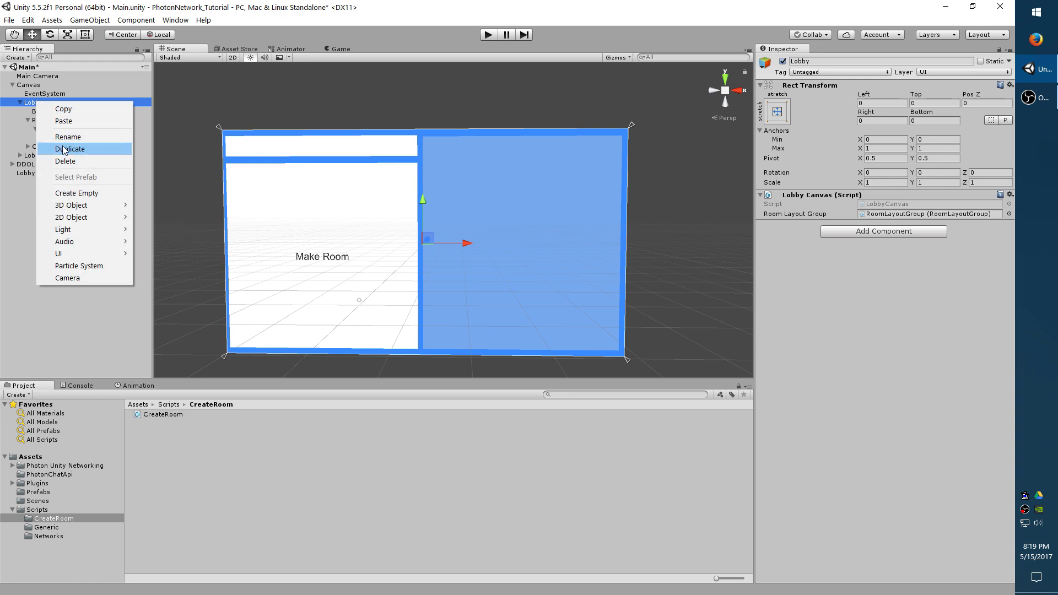
left_click(25, 105)
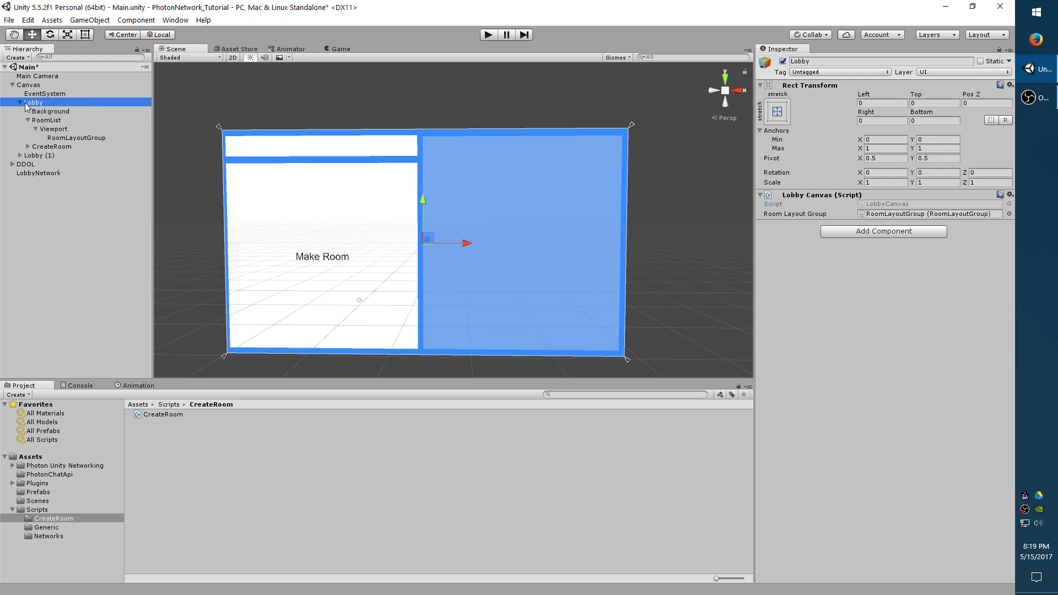
Step: Rename the Lobby (1) copy to CurrentRoom and move it above Lobby
left_click(50, 155)
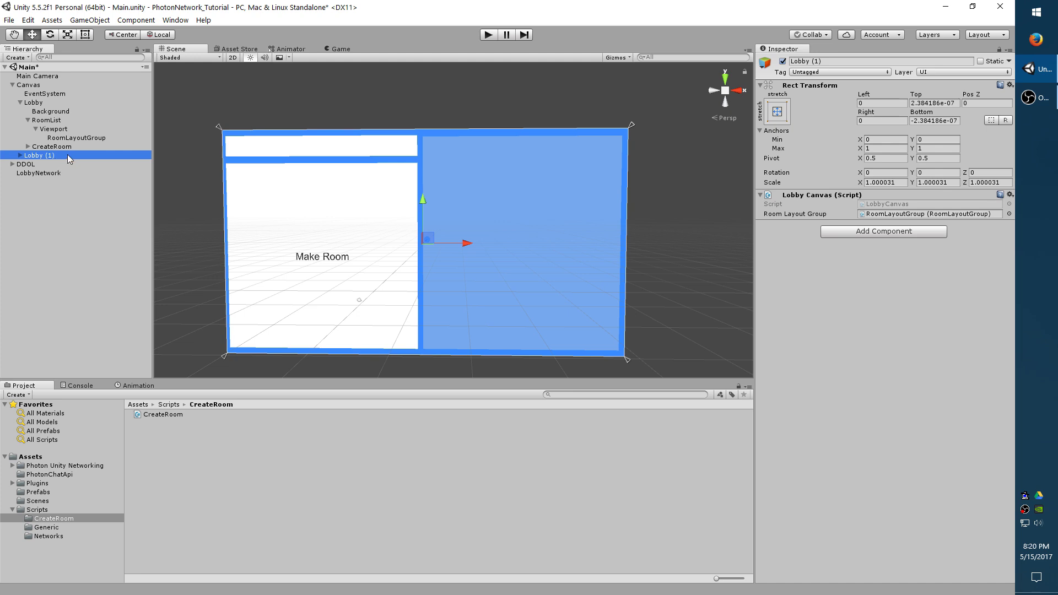
key("F2")
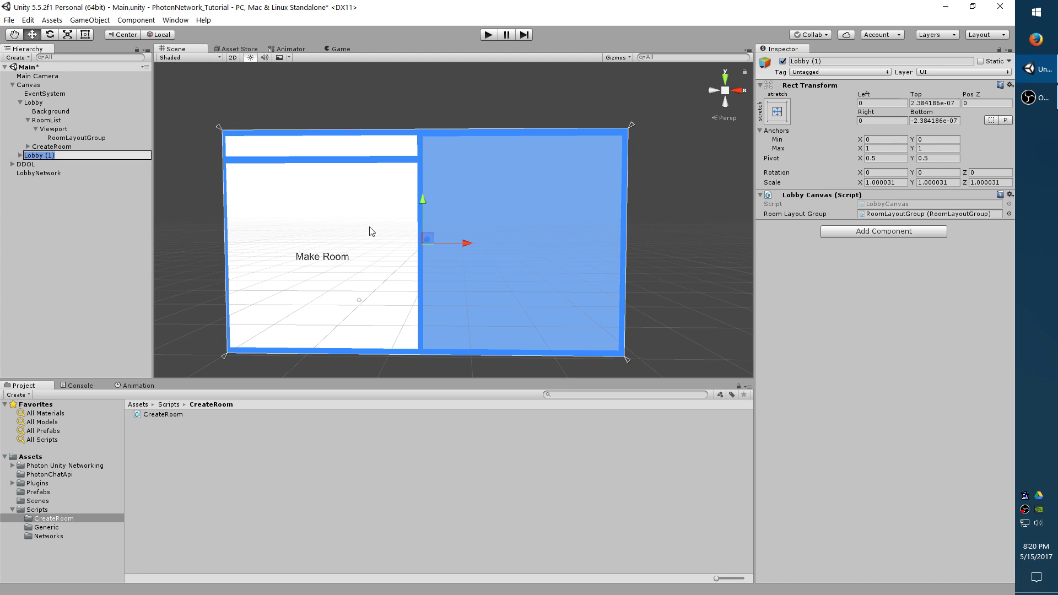
type("CurrentRoom")
key("Return")
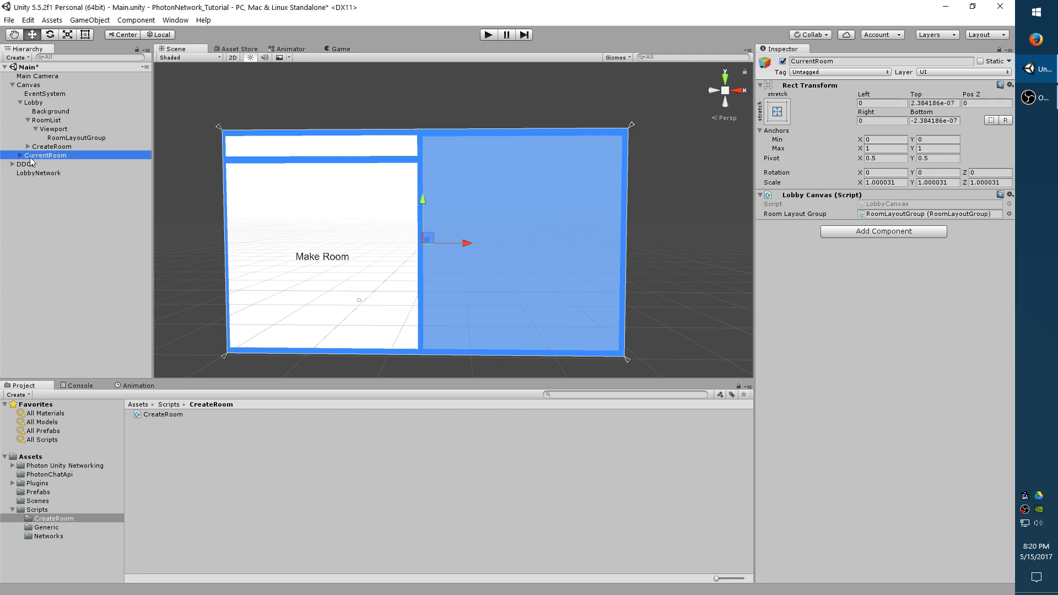
left_click_drag(31, 156, 39, 99)
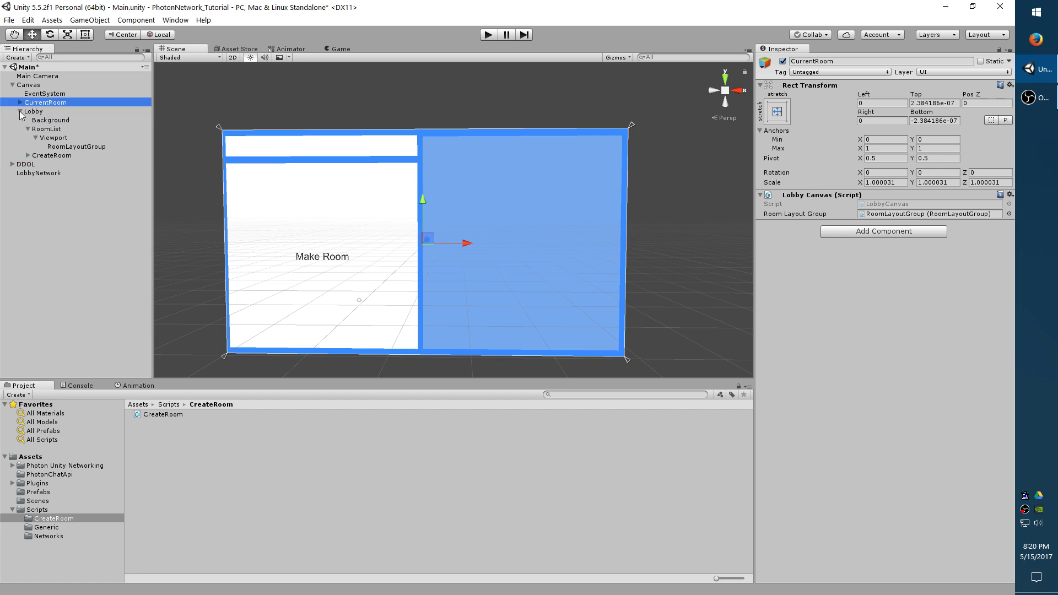
Step: Disable the Lobby panel in the Inspector
left_click(21, 111)
left_click(43, 112)
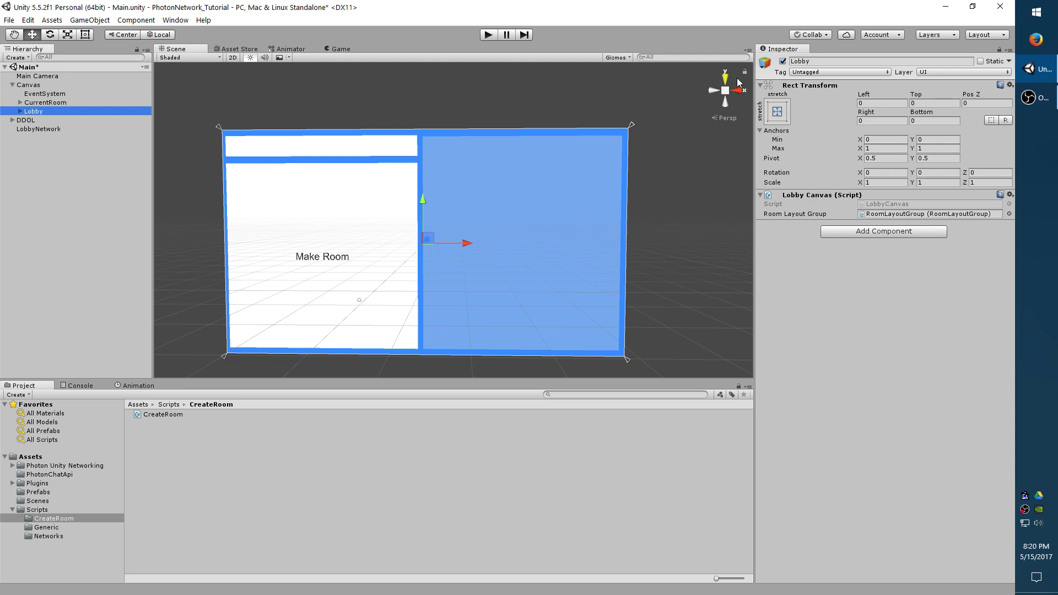
left_click(782, 62)
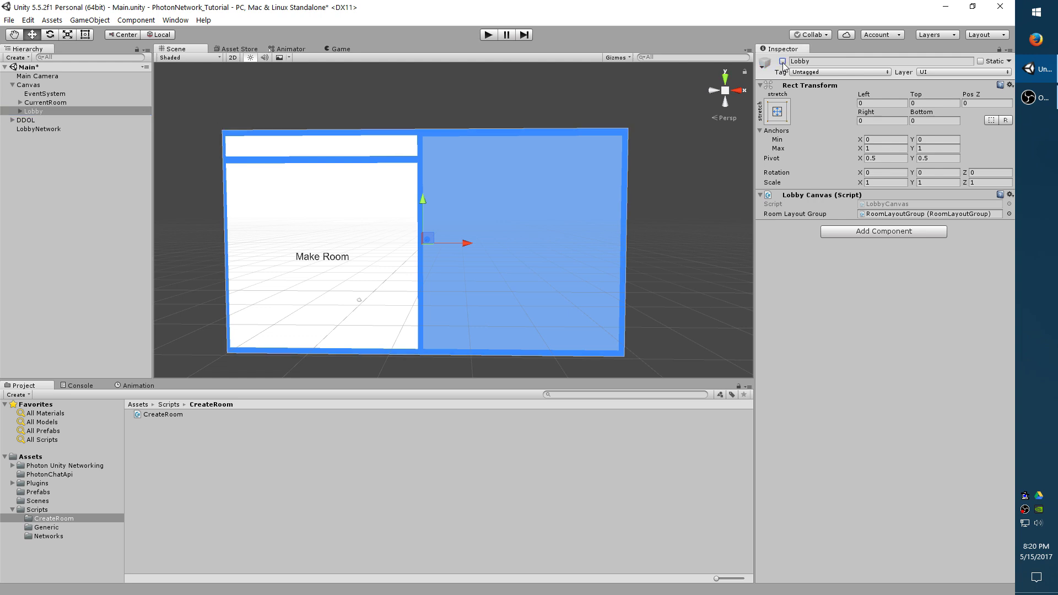
Step: Delete the CreateRoom section from the CurrentRoom panel
left_click(40, 104)
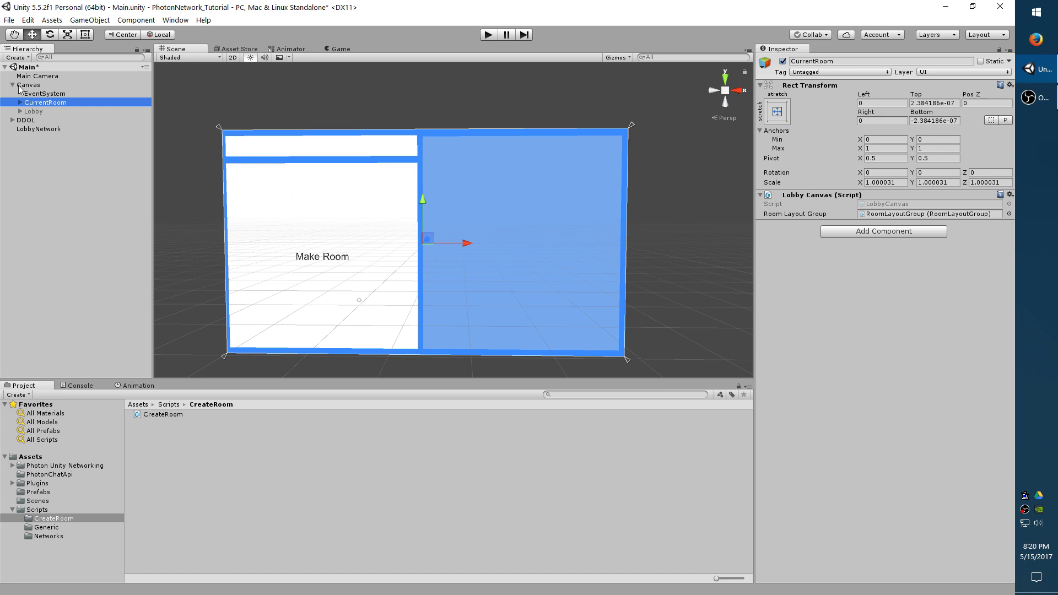
key("Right")
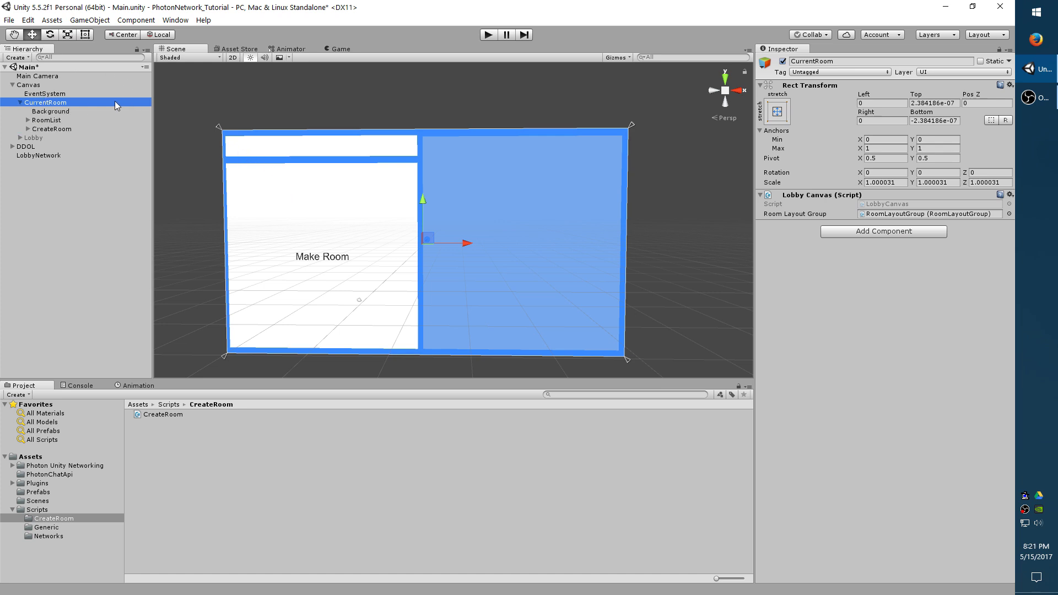
left_click(46, 130)
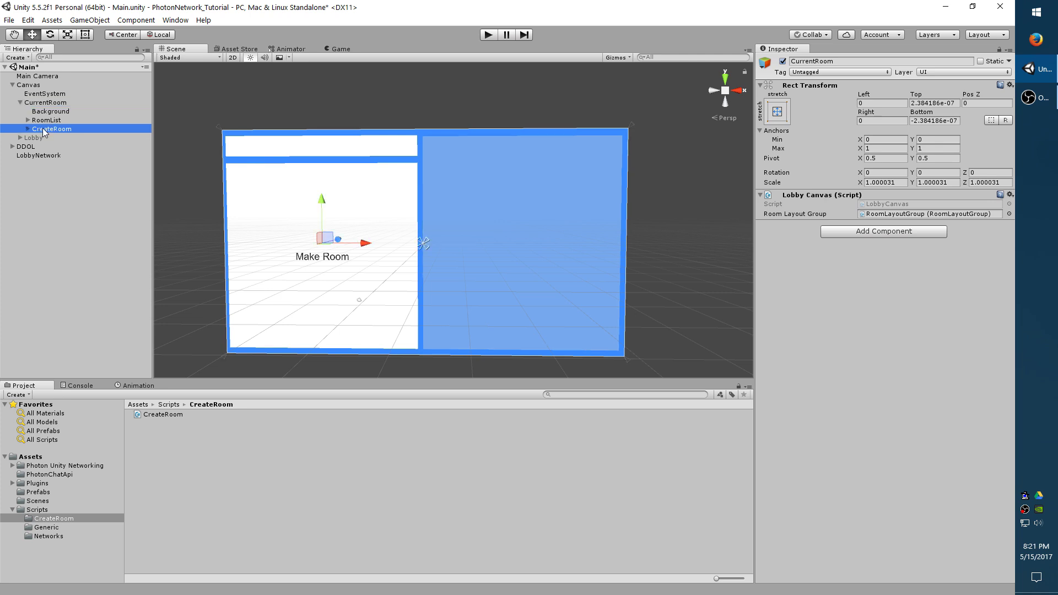
key("Right")
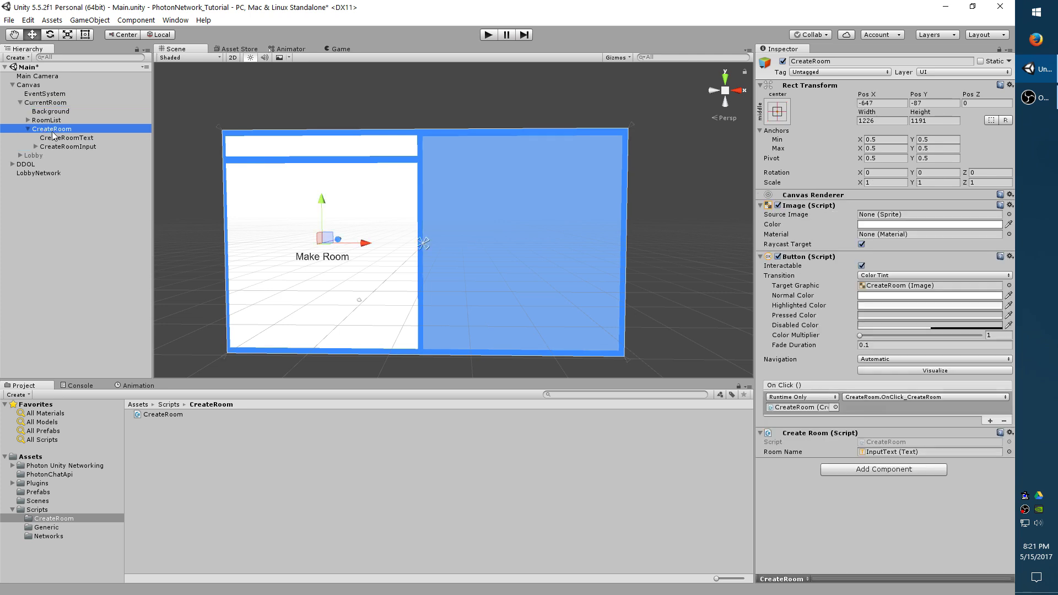
key("Down")
key("Up")
key("Delete")
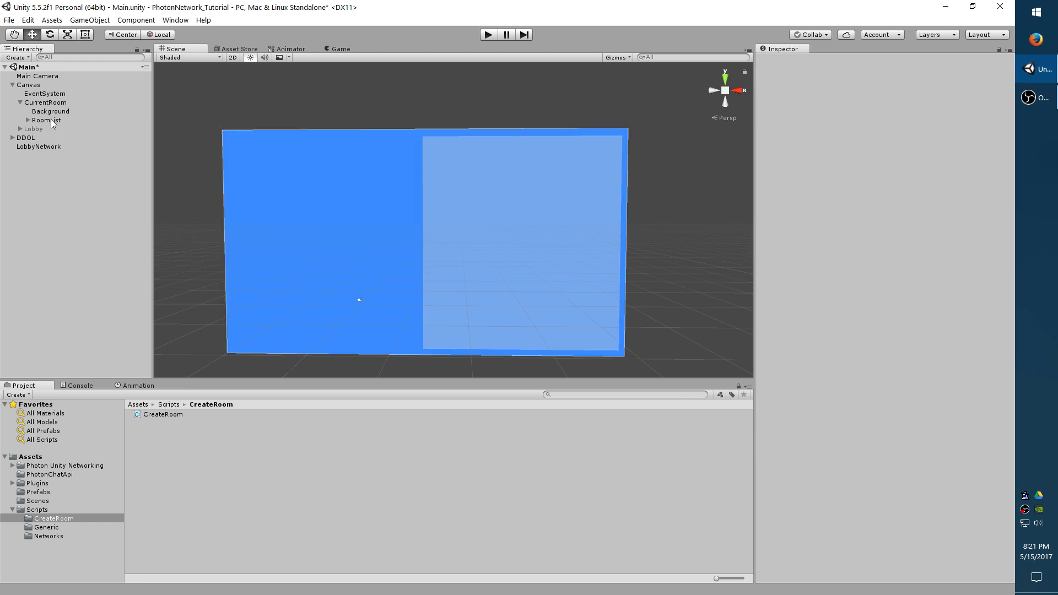
Step: Rename CurrentRoom's RoomList to PlayerList
left_click(47, 120)
key("Right")
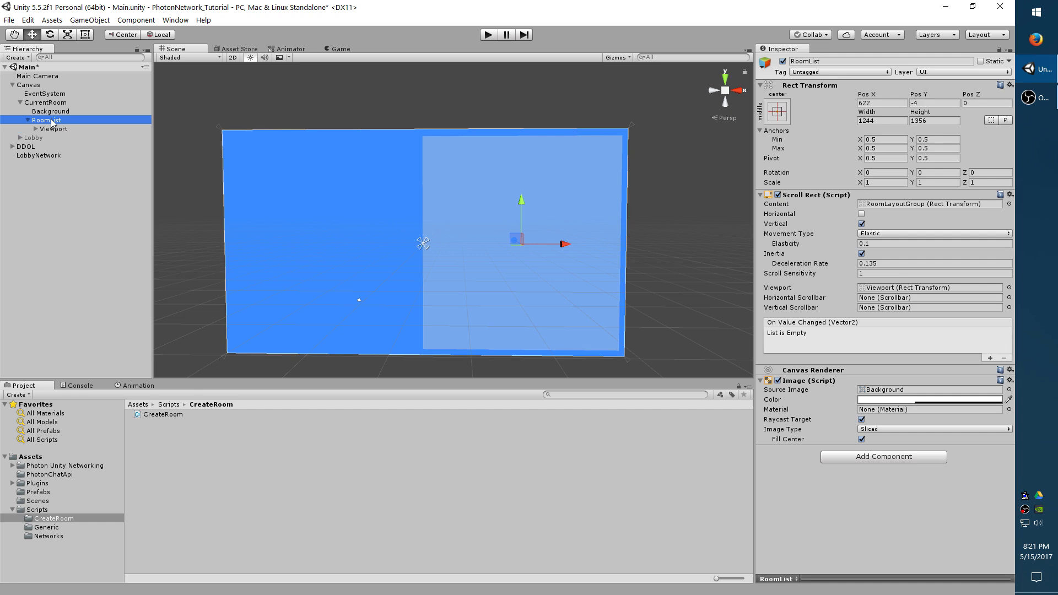
left_click(71, 118, "ctrl")
left_click(75, 121)
left_click(78, 120)
type("PlayerList")
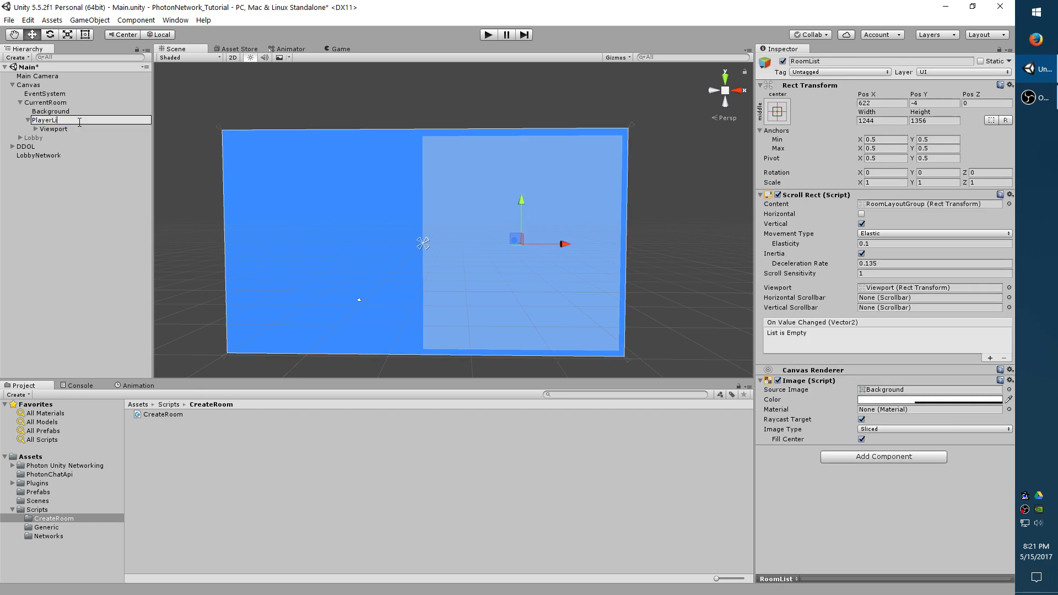
key("Return")
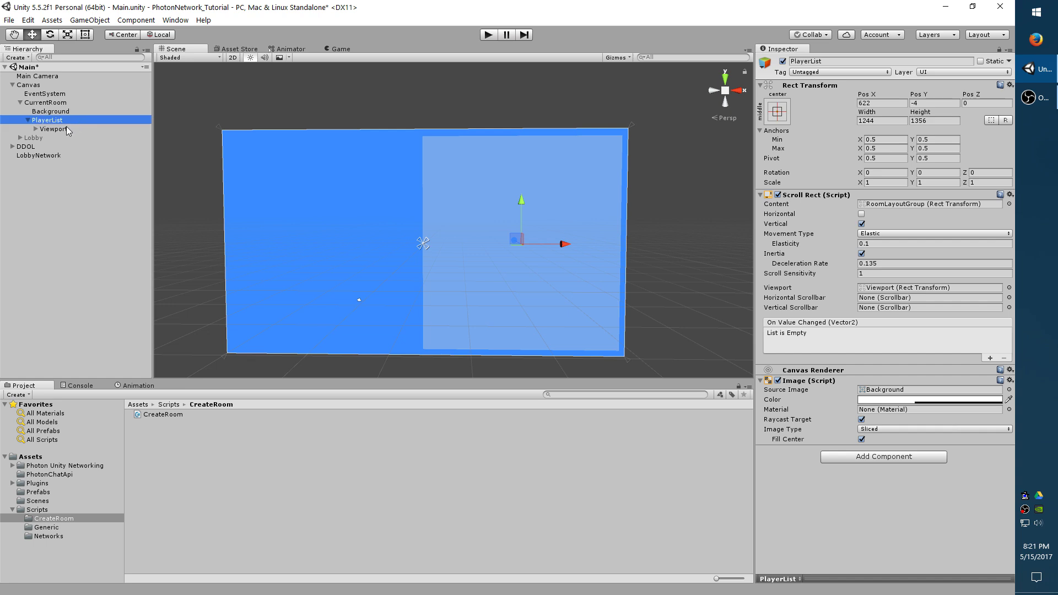
Step: Rename RoomLayoutGroup under the Viewport to PlayerLayoutGroup
left_click(61, 130)
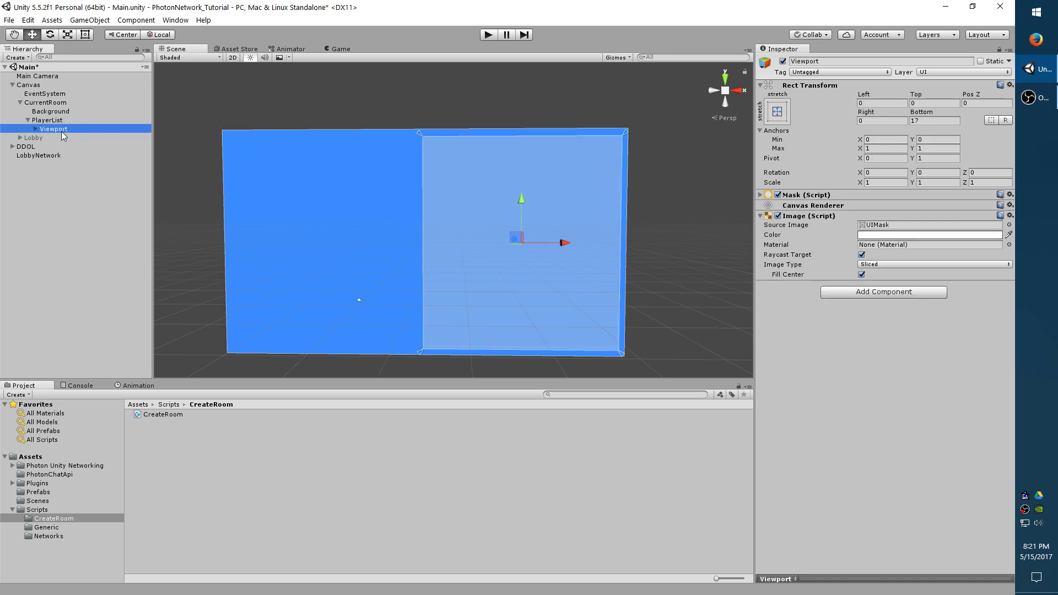
key("Right")
left_click(84, 138)
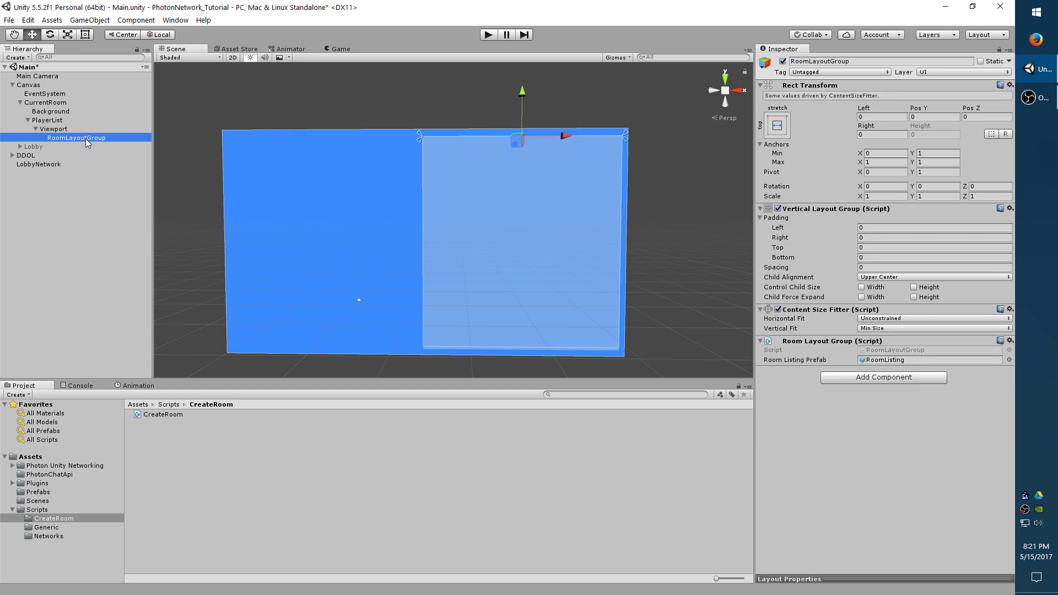
left_click(85, 138)
key("Home")
key("shift+Right")
key("shift+Right")
key("shift+Right")
key("shift+Right")
key("shift+Right")
key("shift+Right")
key("shift+Right")
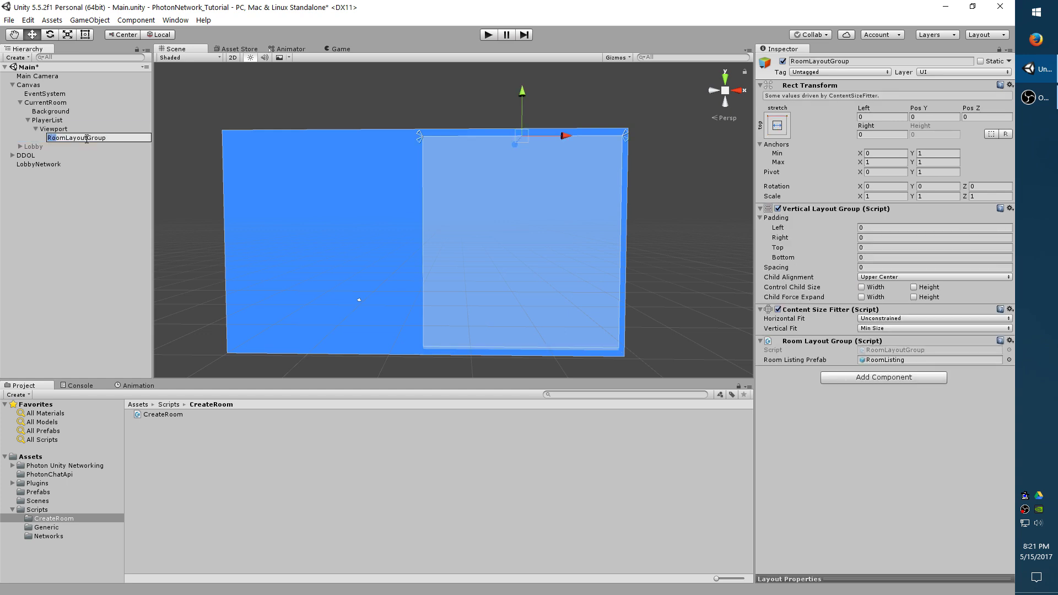
type("Player")
key("Return")
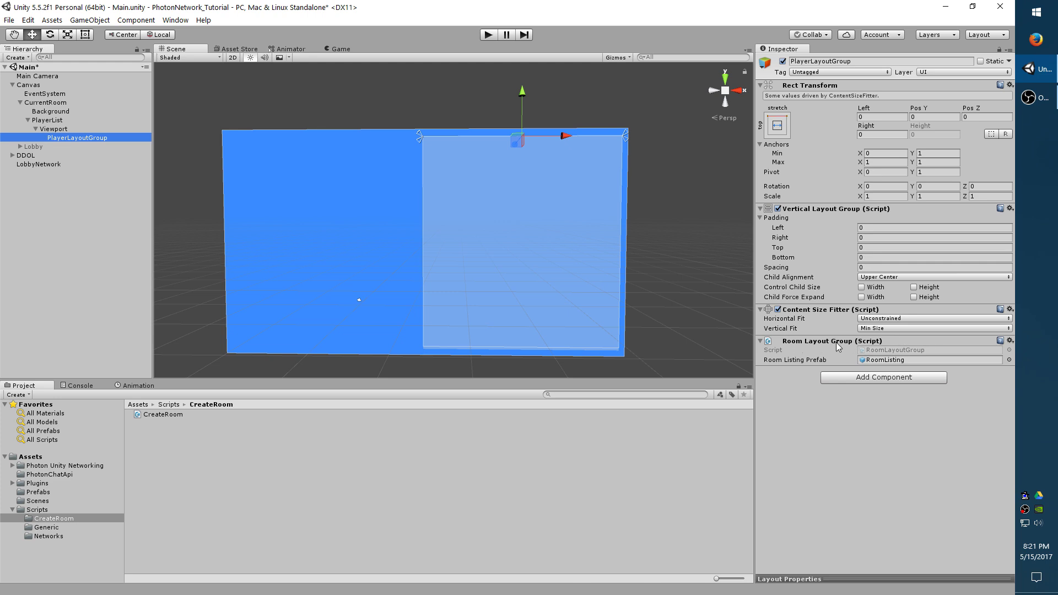
Step: Remove the copied Room Layout Group script and CurrentRoom's Lobby Canvas script
left_click(1010, 341)
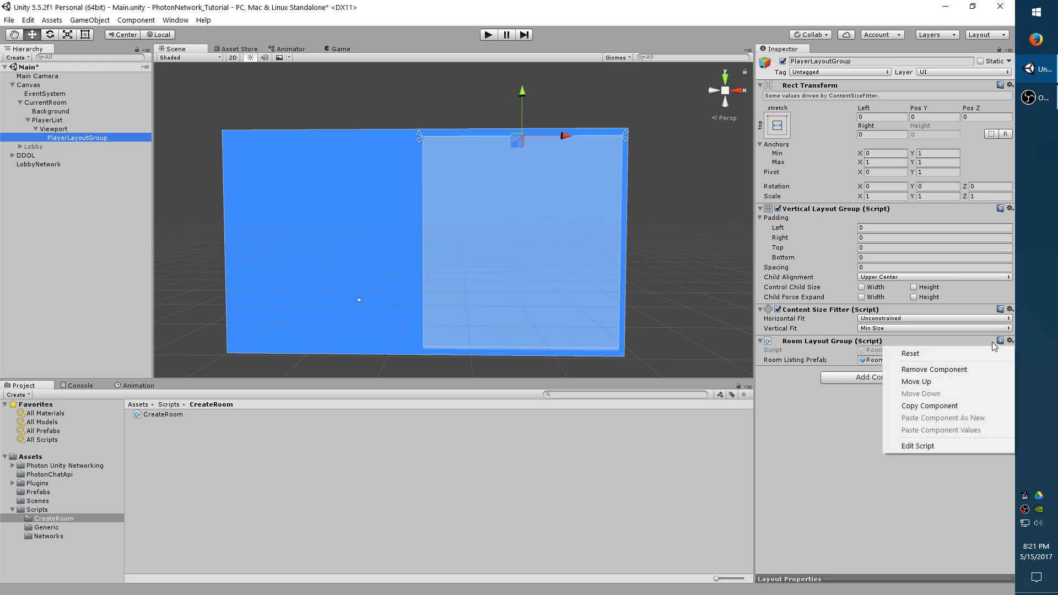
left_click(934, 369)
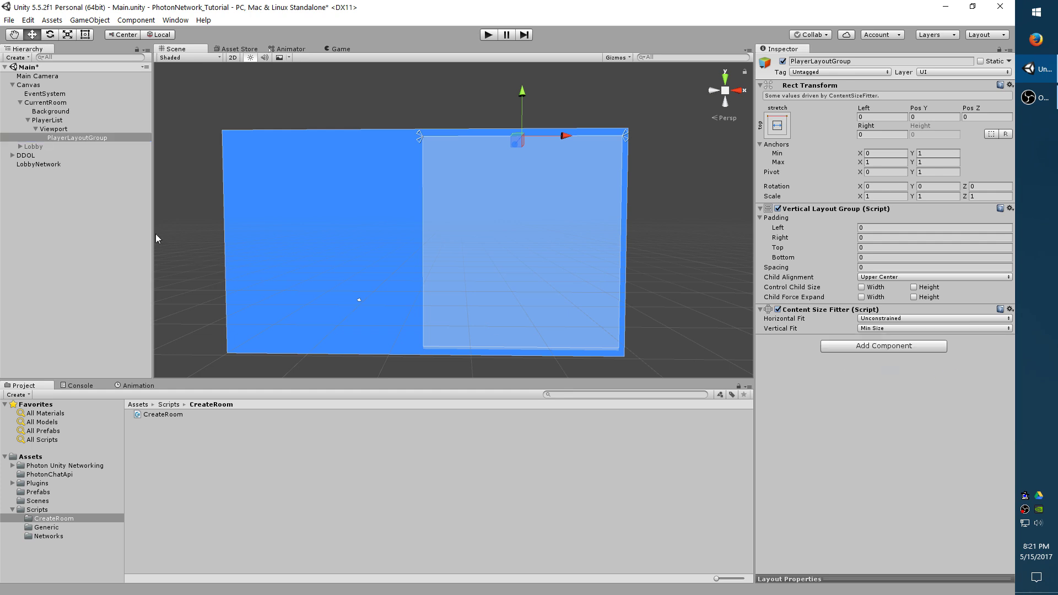
left_click(55, 129)
key("Up")
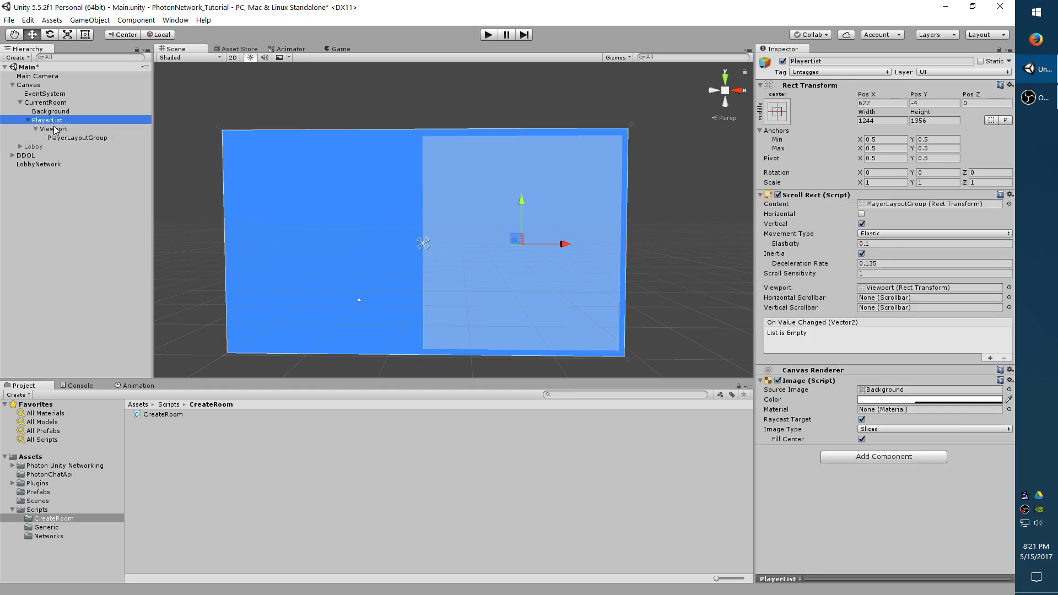
key("Up")
key("Up")
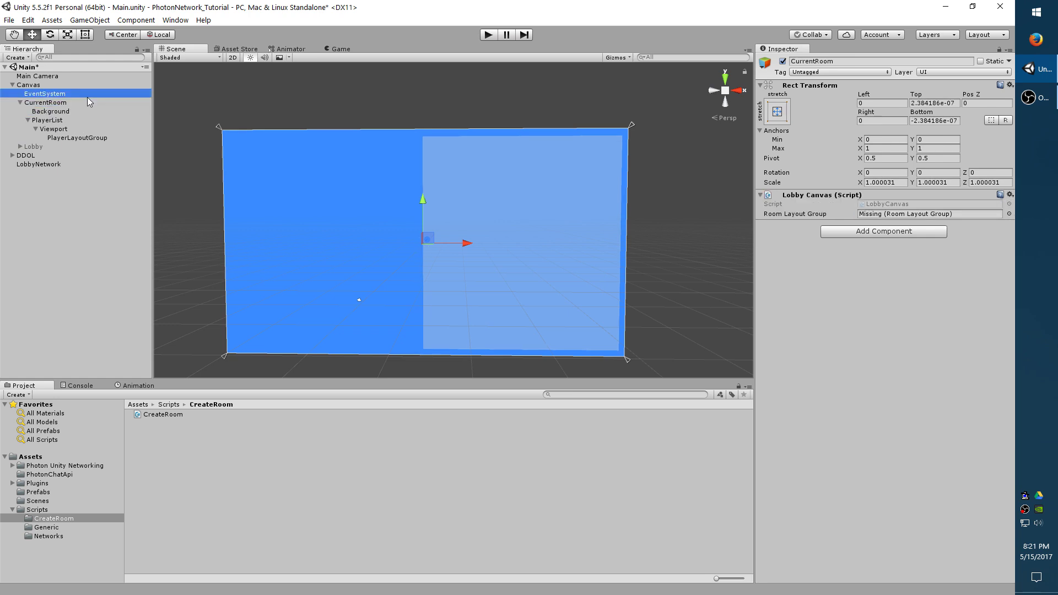
left_click(1010, 195)
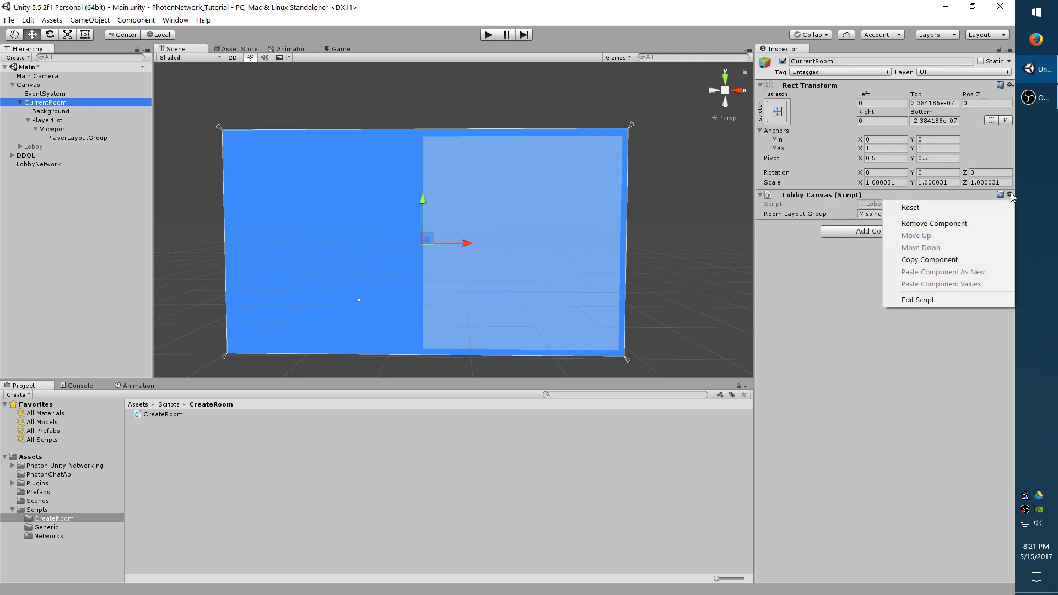
left_click(952, 223)
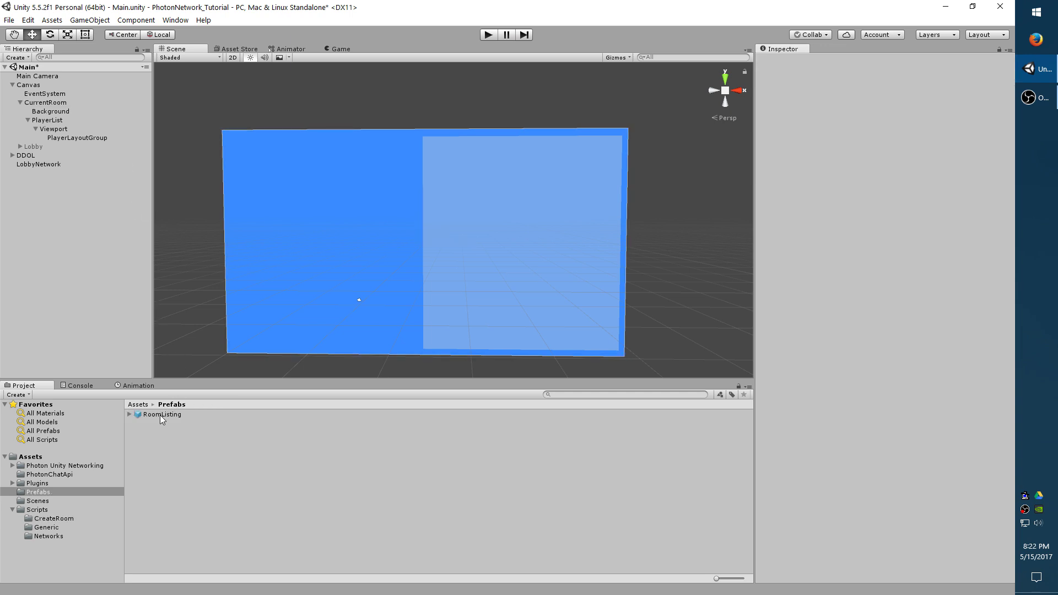
Step: Place a RoomListing prefab copy inside PlayerLayoutGroup and rename it PlayerListing
left_click(38, 483)
left_click(37, 491)
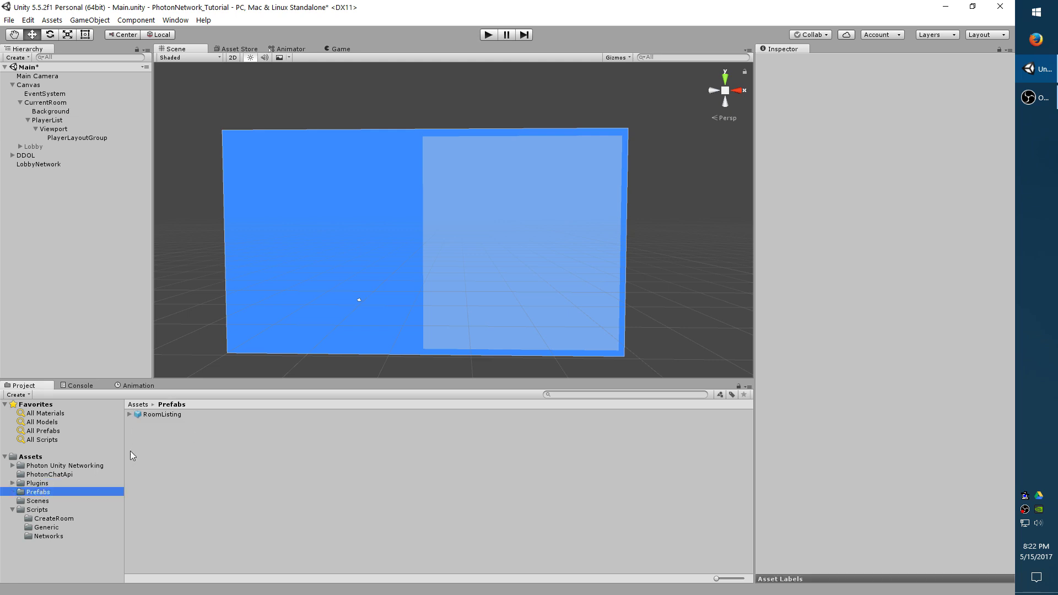
left_click(158, 414)
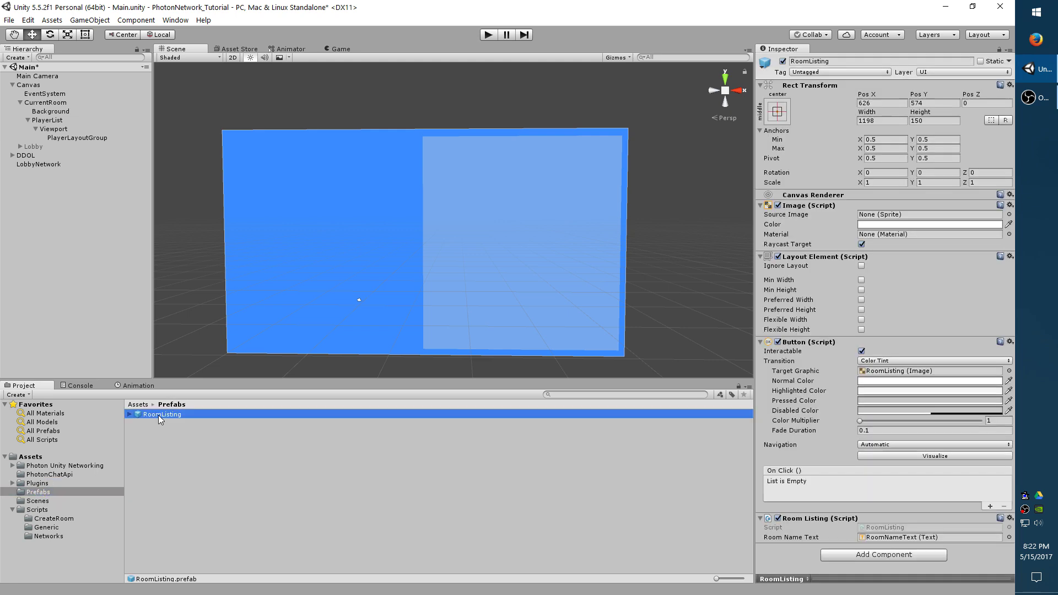
left_click_drag(165, 415, 109, 139)
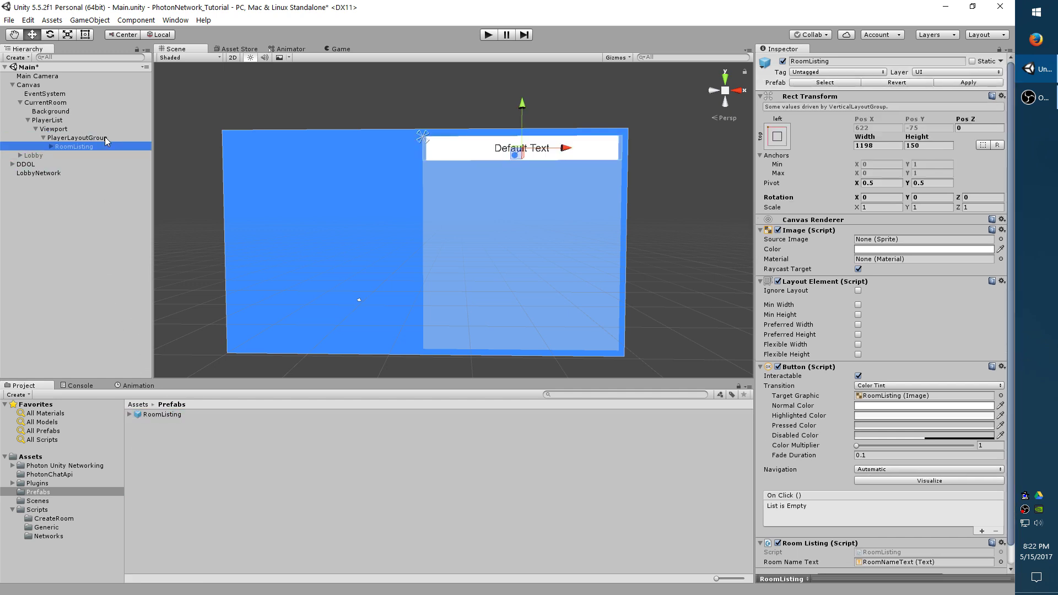
left_click(84, 149)
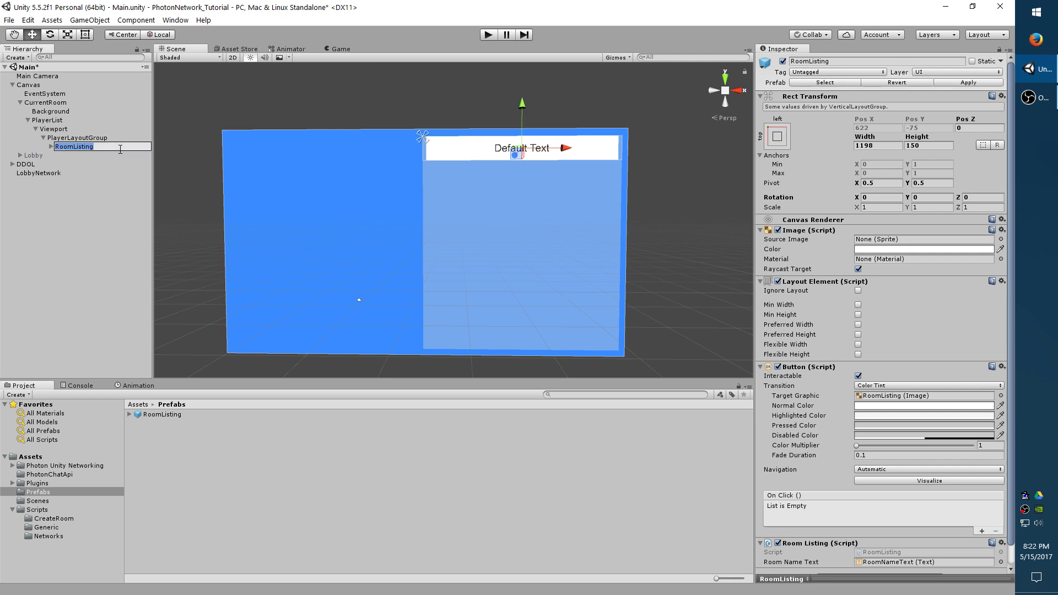
type("PlayerListing")
key("Return")
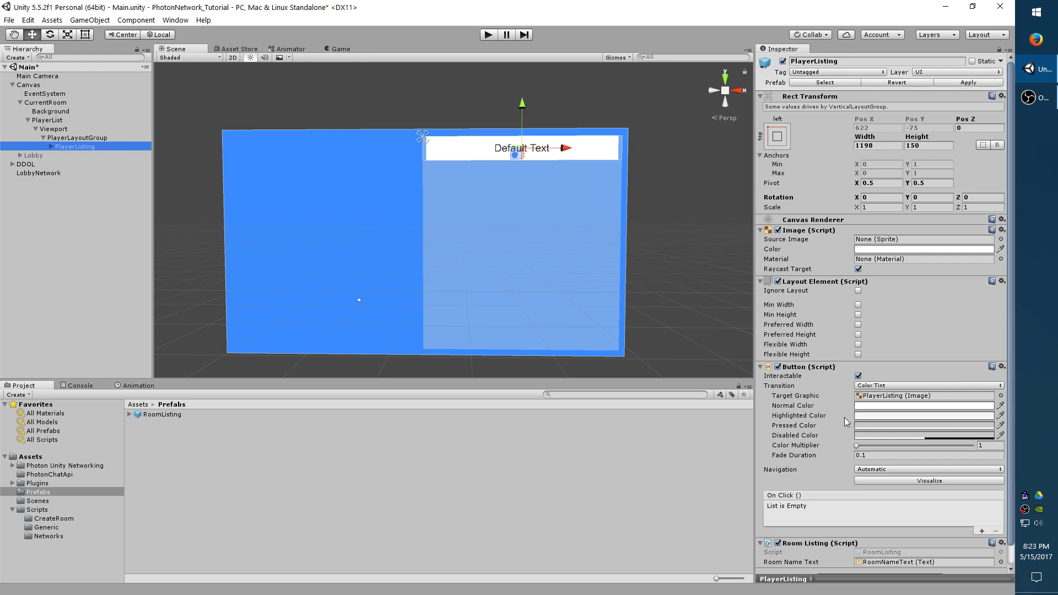
Step: Remove the Room Listing script and save PlayerListing as a prefab in Prefabs
scroll(851, 425, "down", 1)
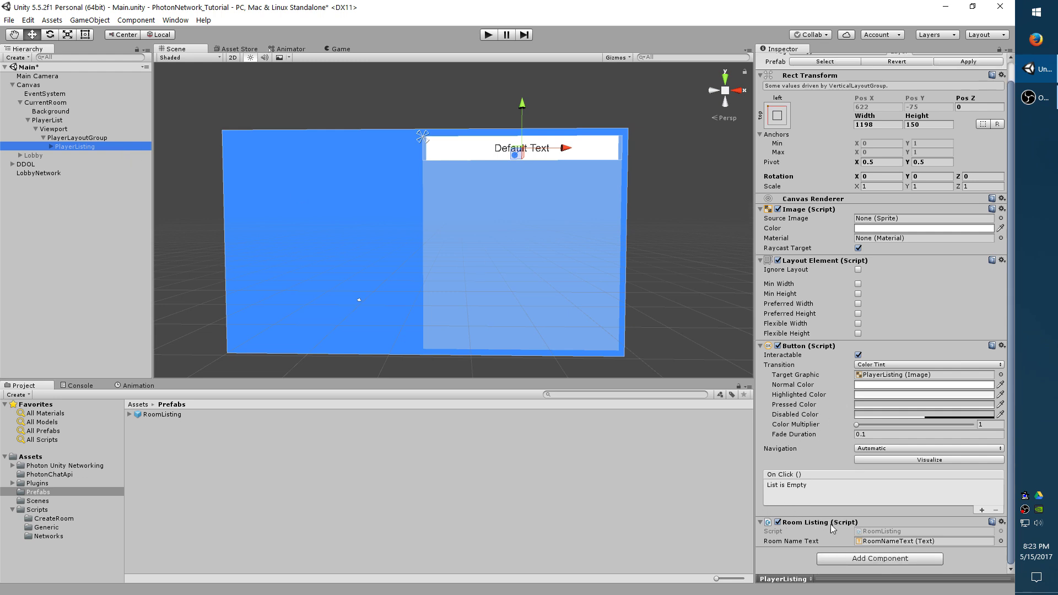
left_click(1002, 521)
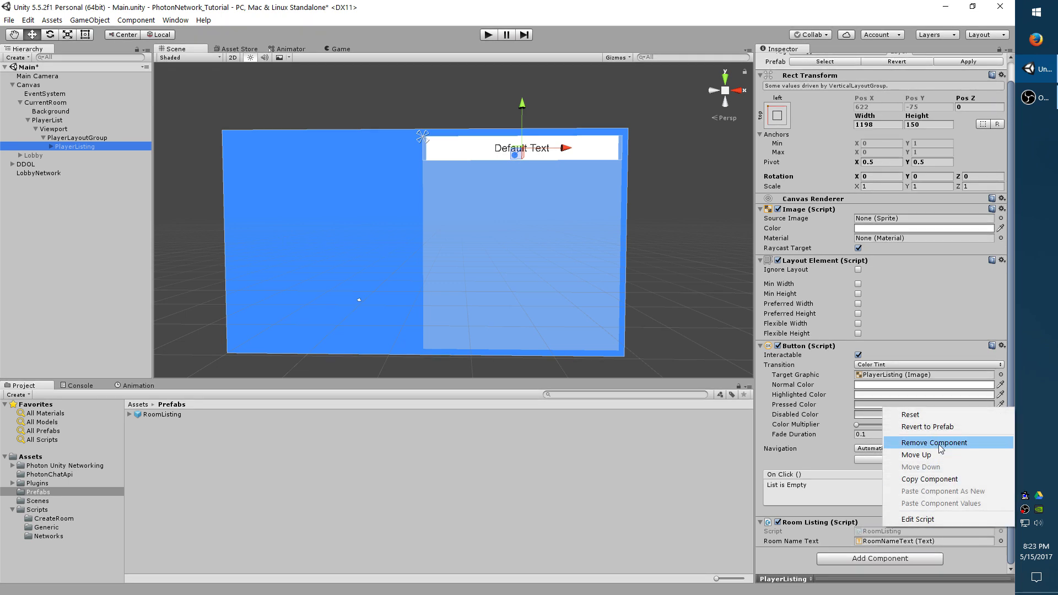
left_click(939, 443)
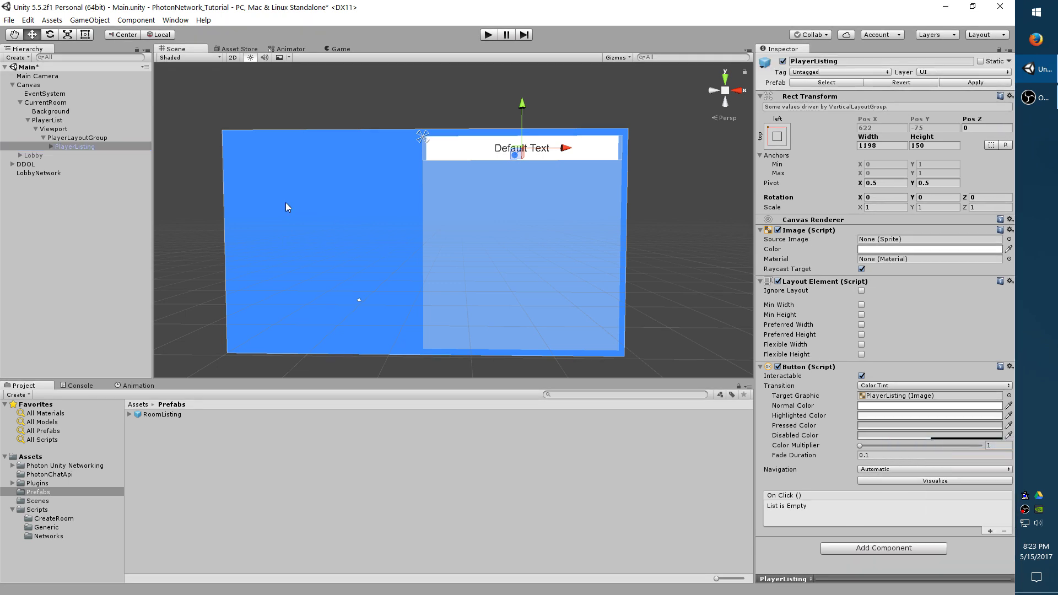
left_click(86, 147)
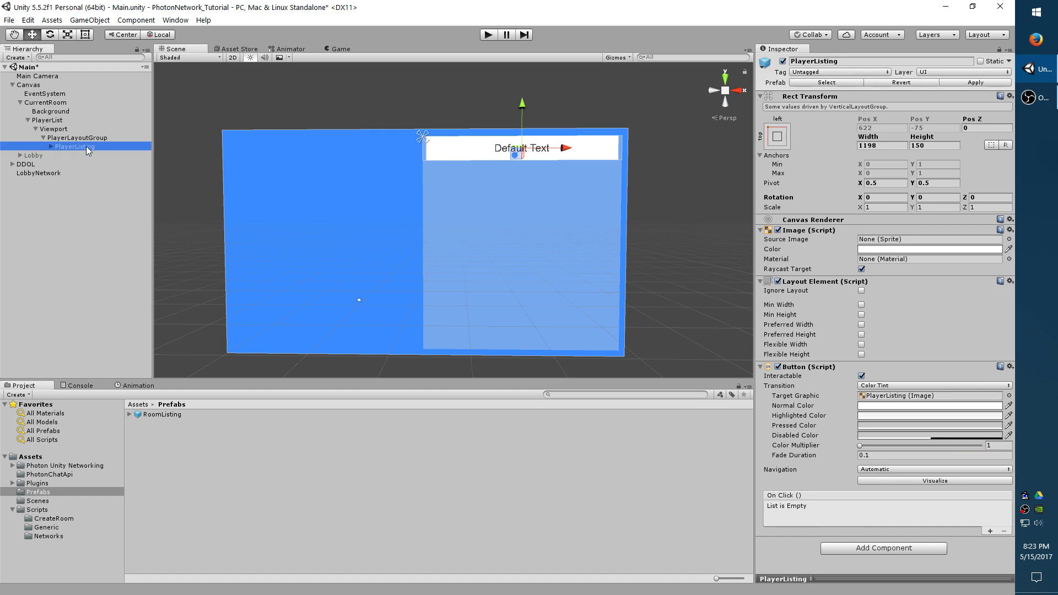
left_click_drag(86, 146, 169, 439)
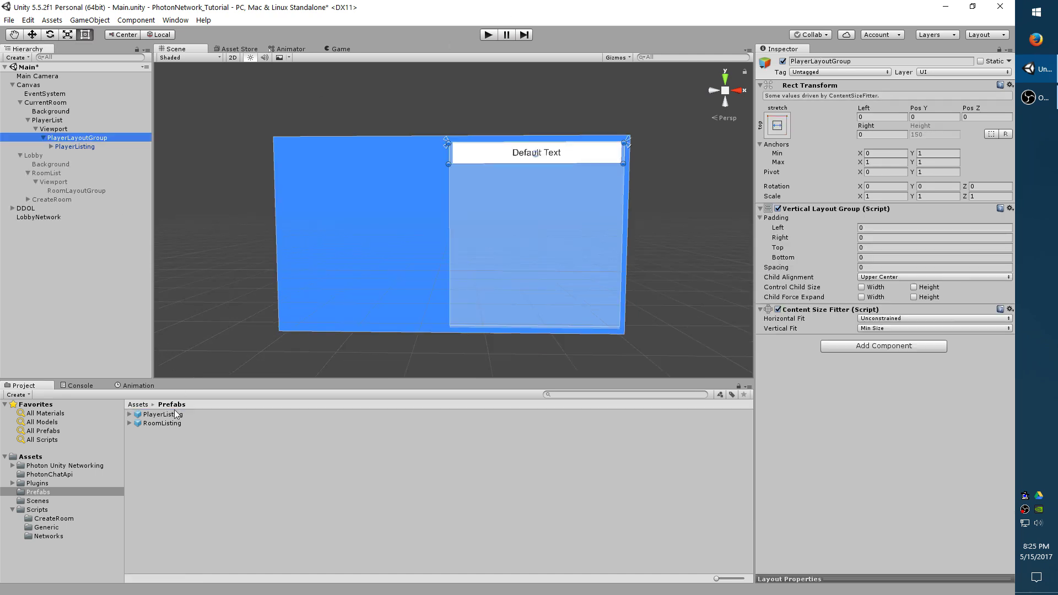
Step: Delete the PlayerListing copy from the scene and collapse the hierarchy
left_click(73, 147)
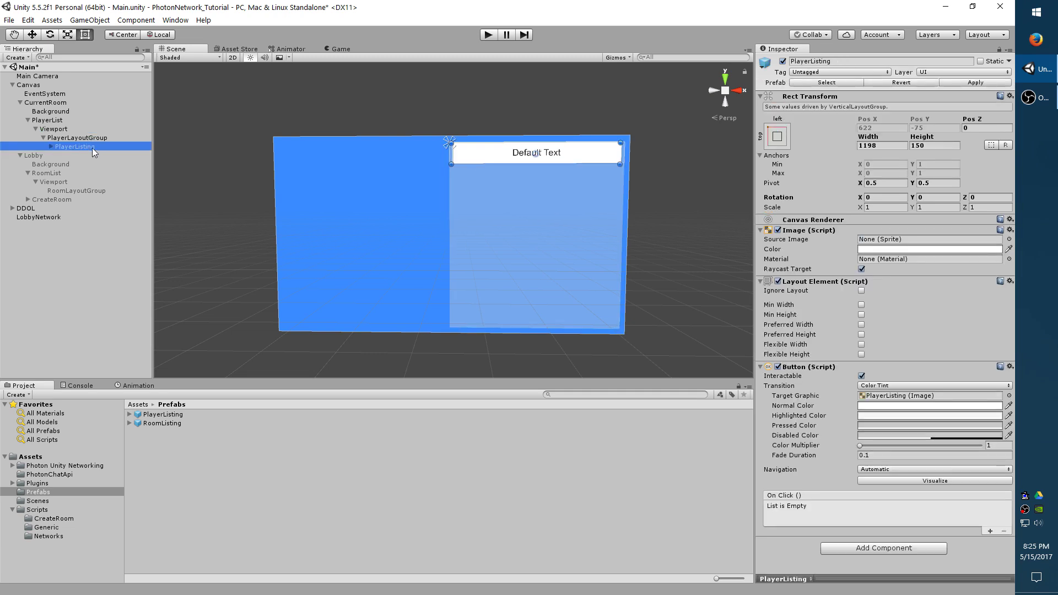
key("Delete")
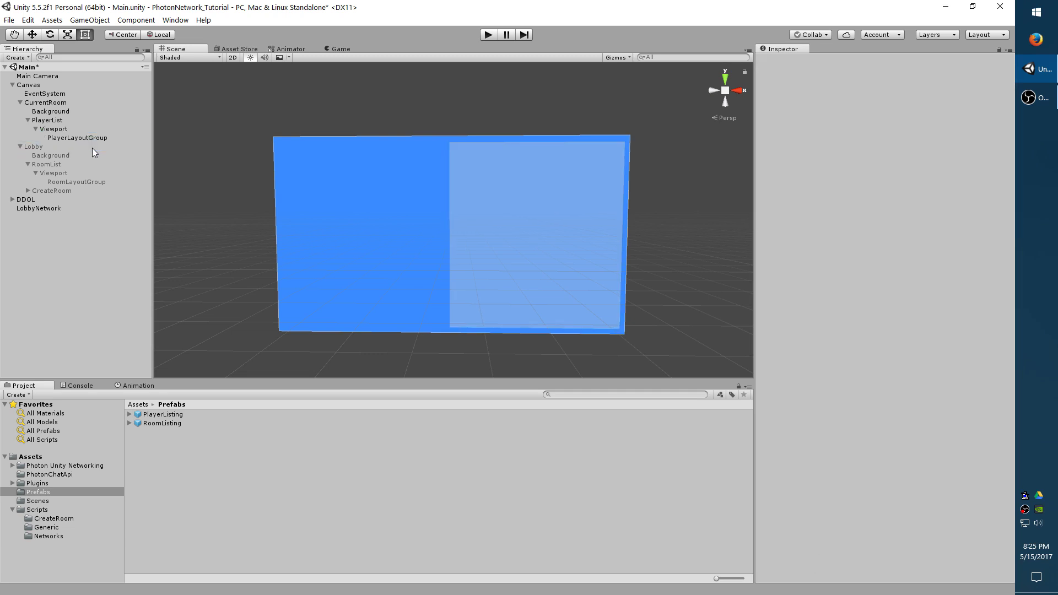
left_click(35, 122)
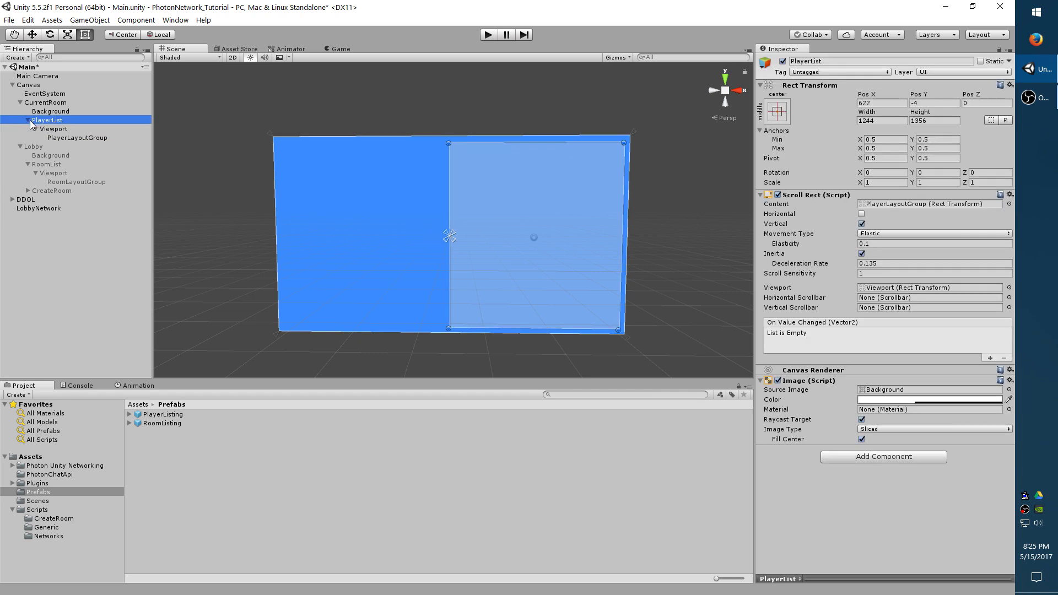
left_click(28, 120)
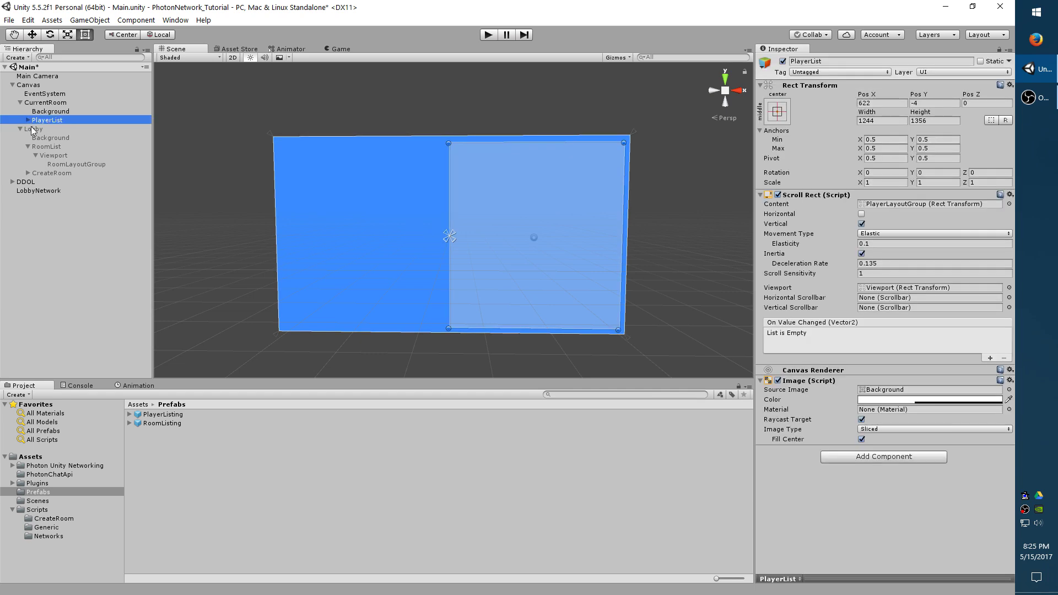
left_click(20, 129)
left_click(56, 102)
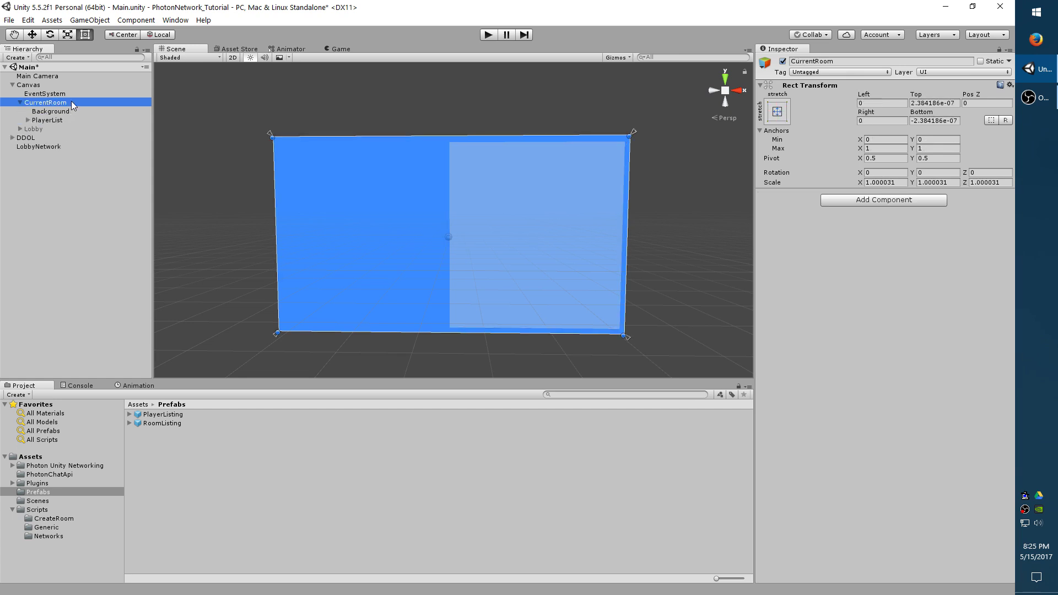
Step: Add a UI button under CurrentRoom, sized as a wide strip at top-left
right_click(71, 103)
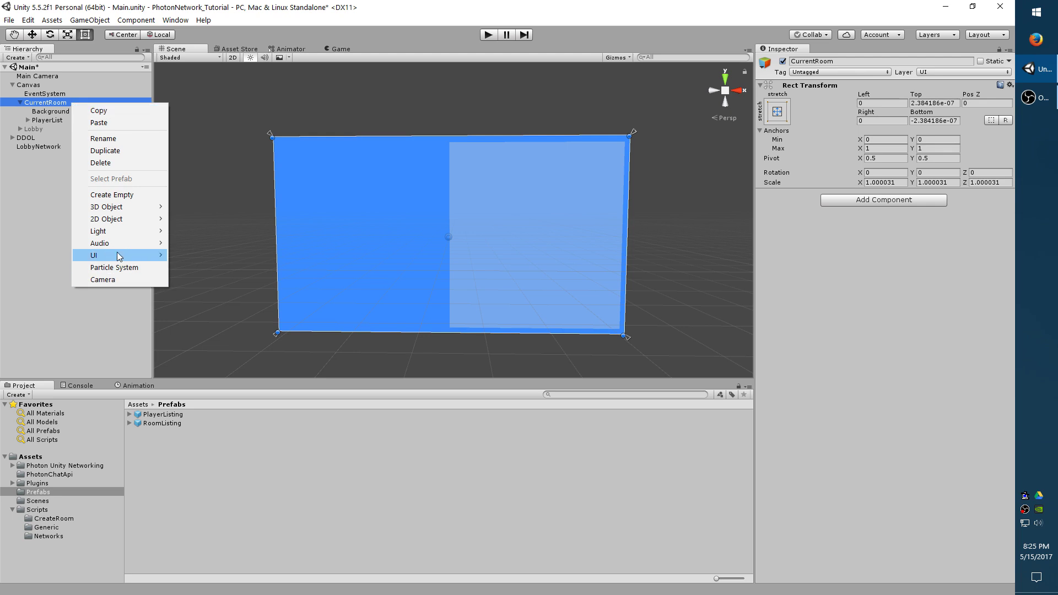
mouse_move(127, 255)
left_click(220, 291)
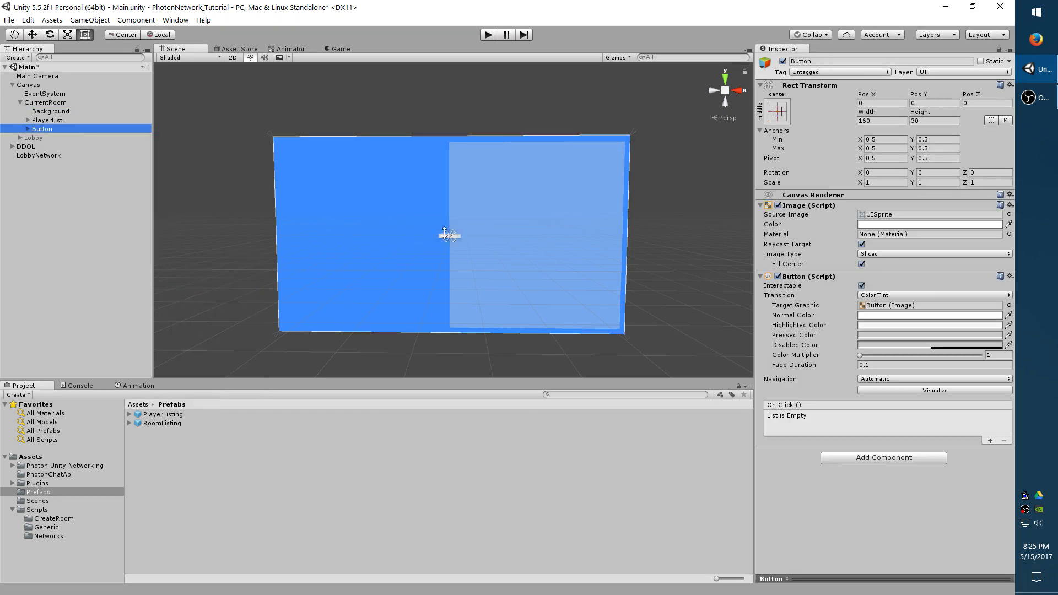
left_click_drag(438, 232, 276, 144)
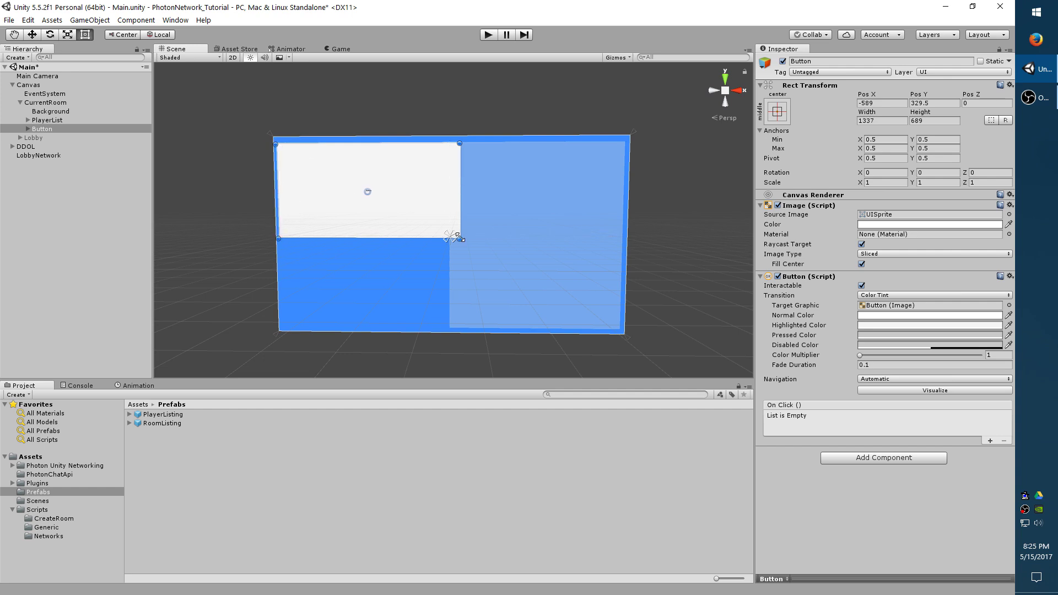
left_click_drag(459, 239, 446, 170)
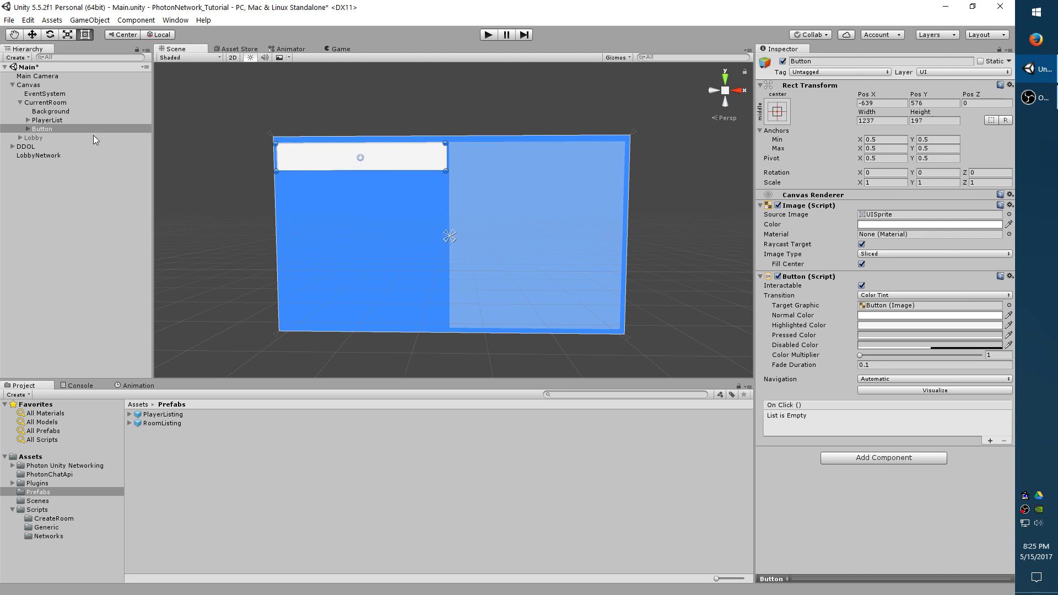
Step: Set the button label to 'Start Match' with font size 64
left_click(44, 130)
key("Right")
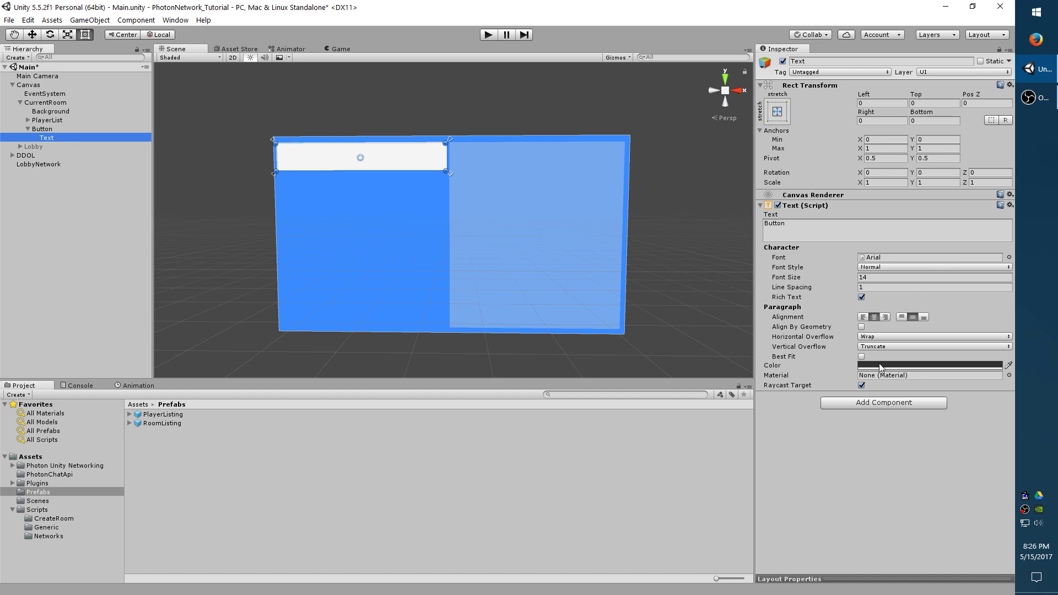
left_click(870, 277)
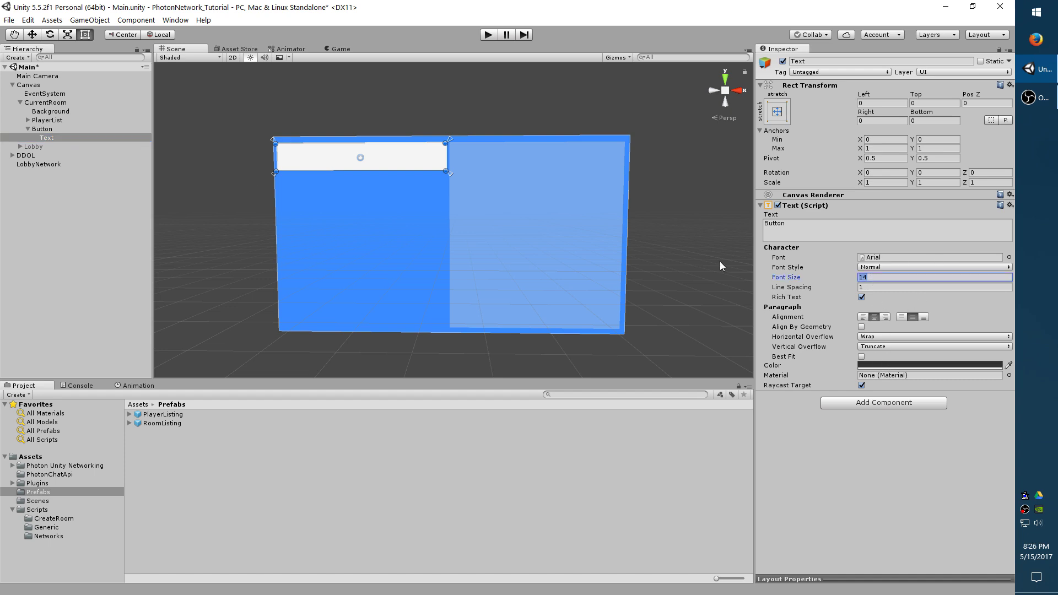
type("64")
left_click(829, 240)
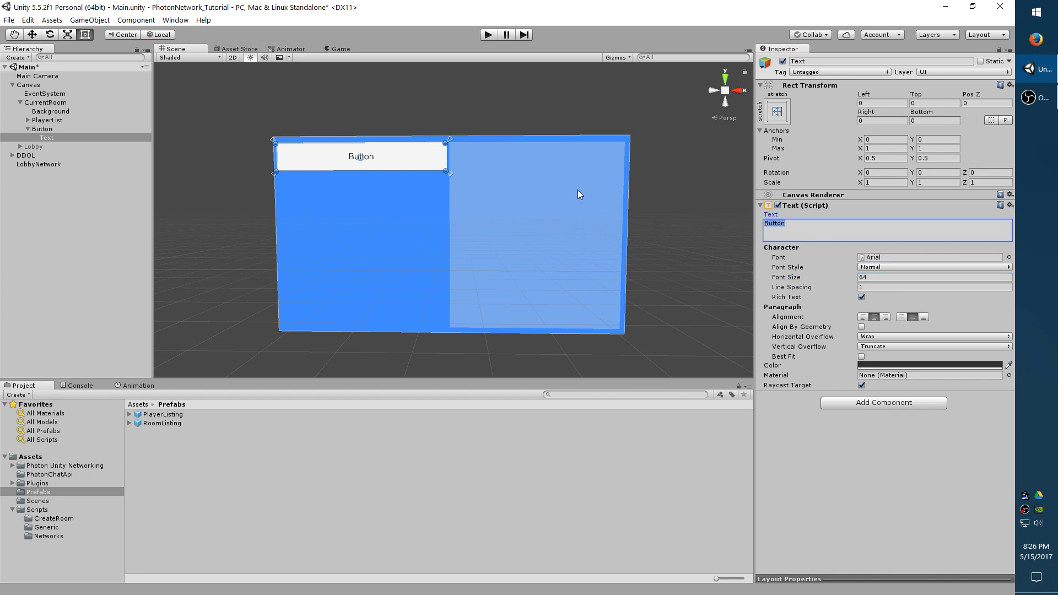
type("Start Match")
Step: Rename the button object to StartMatch
left_click(49, 129)
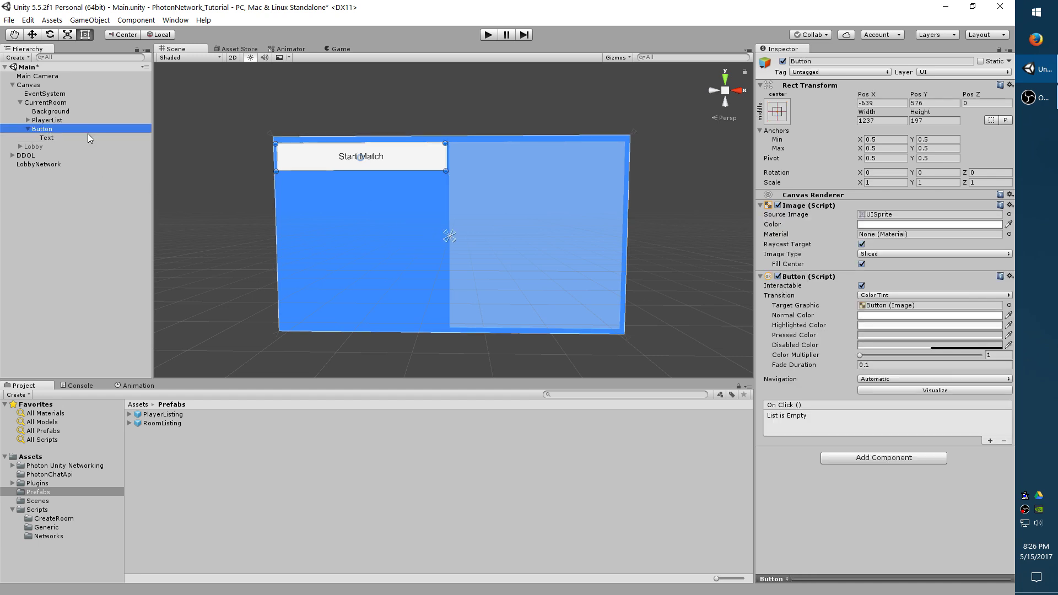
left_click(87, 131)
type("StartMatch")
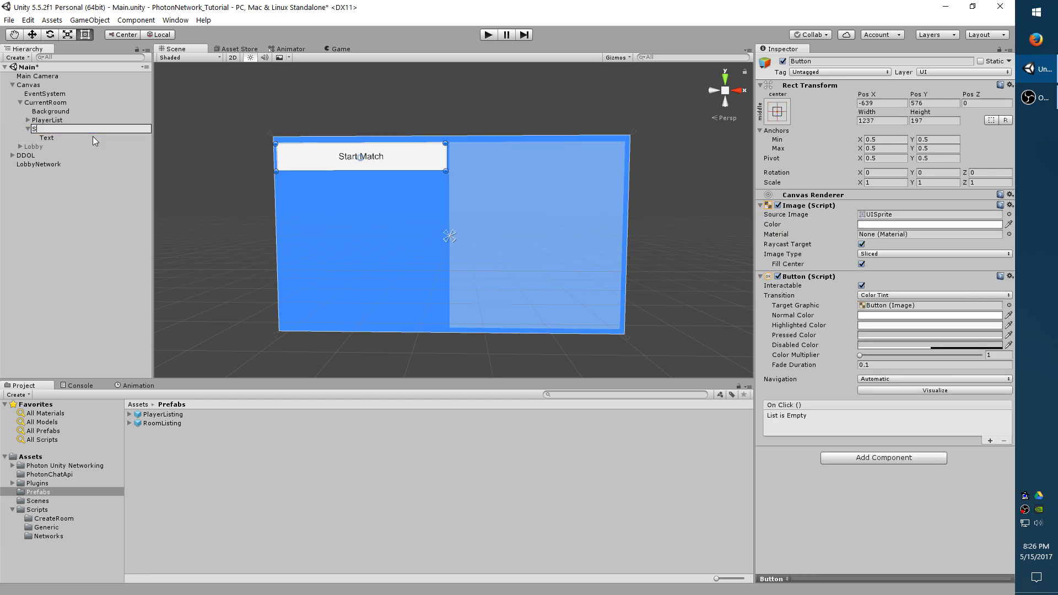
key("Return")
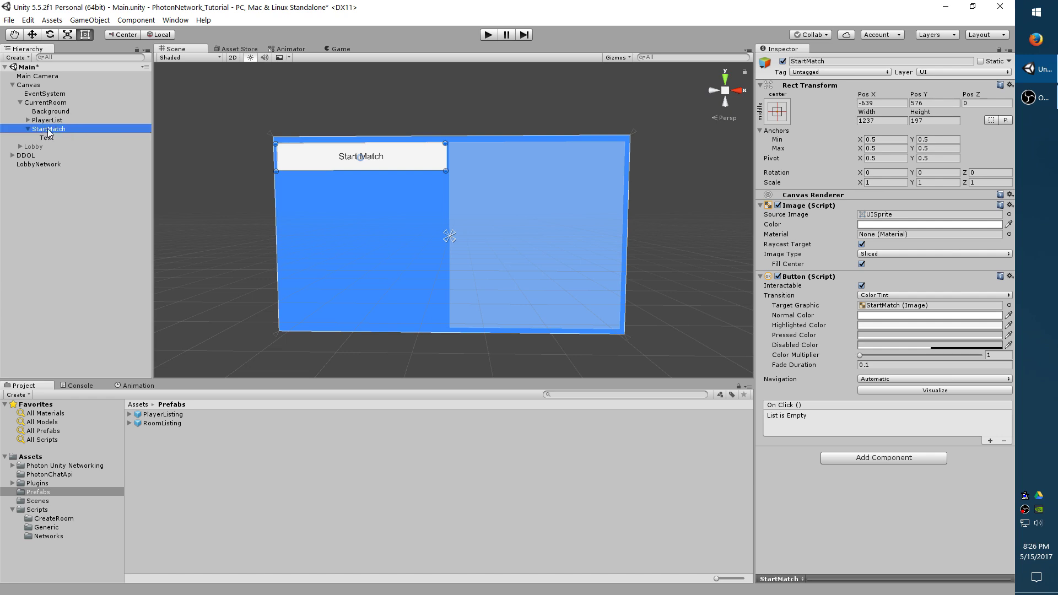
Step: Duplicate the StartMatch button and move the copy to the panel's bottom-left
key("ctrl+d")
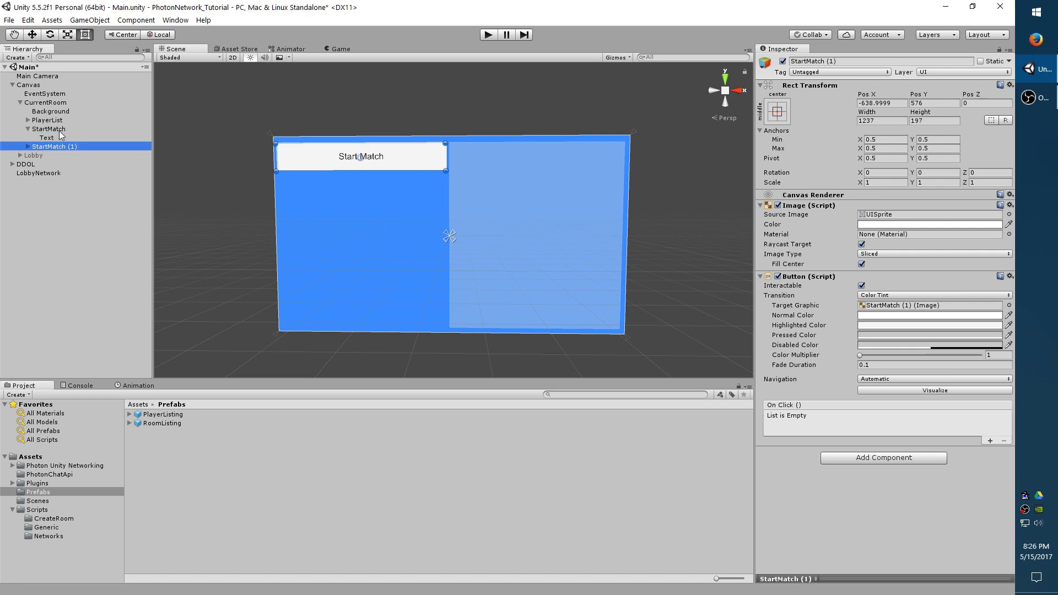
left_click(293, 162)
left_click(306, 167)
left_click(317, 162)
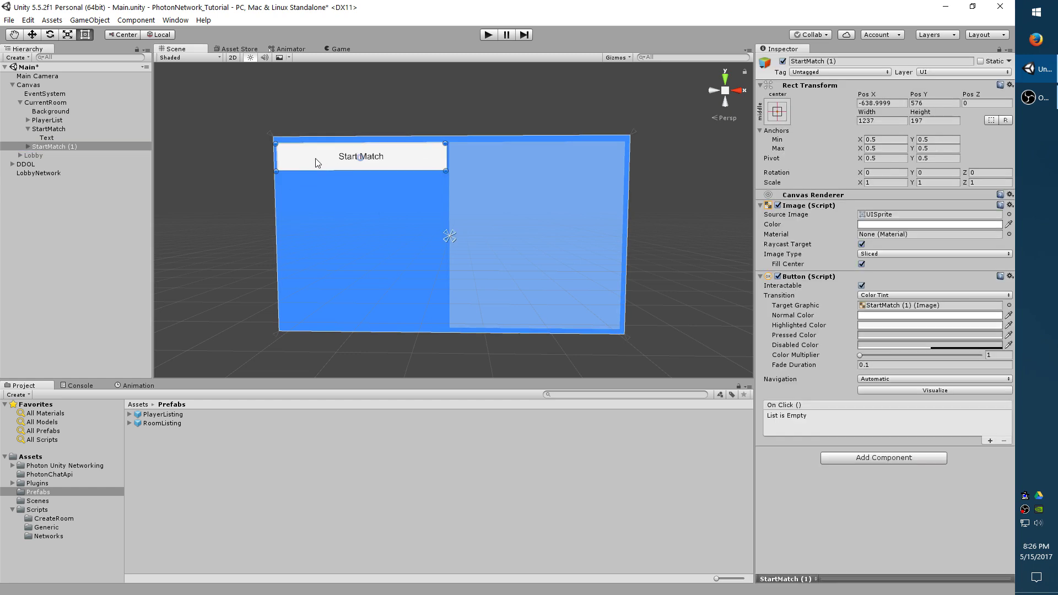
left_click_drag(316, 163, 318, 316)
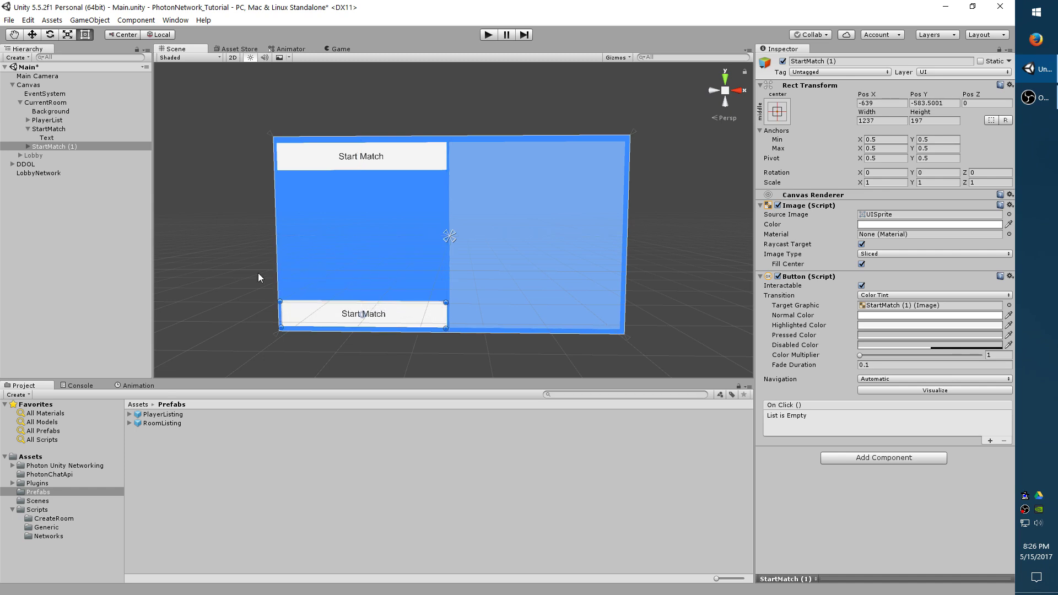
Step: Rename the duplicate button to LeaveRoom
left_click(71, 147)
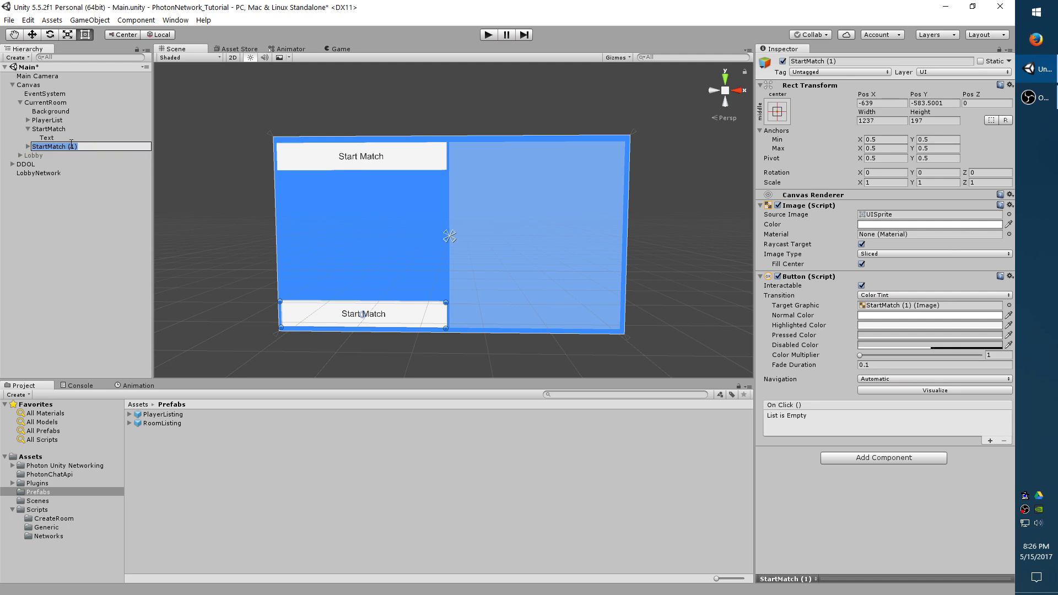
type("LeaveRoom")
key("Return")
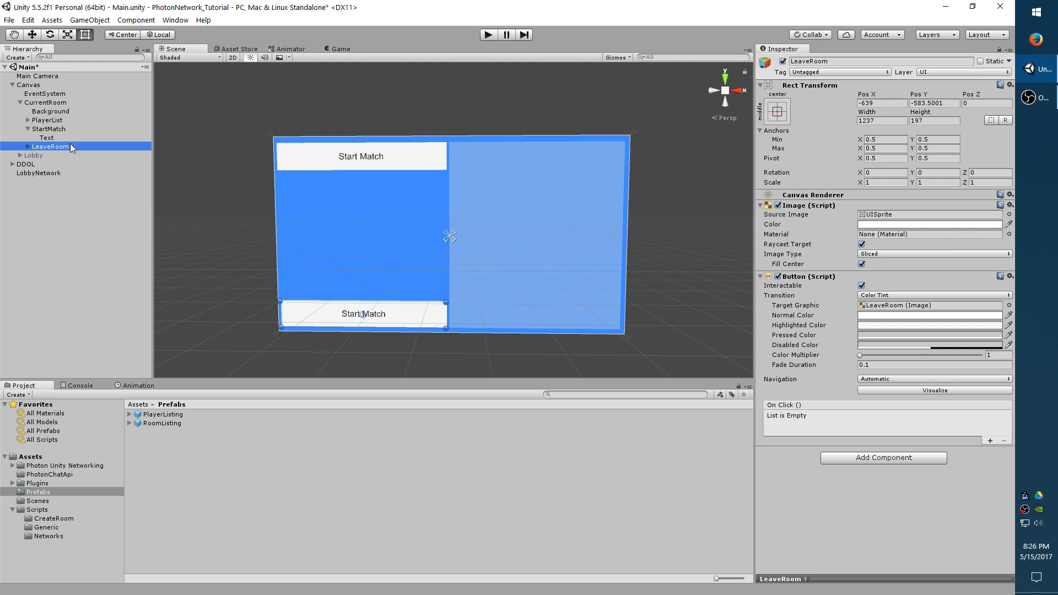
Step: Change LeaveRoom's label text to 'Leave Room'
key("Right")
left_click(64, 154)
left_click(66, 155)
left_click(848, 240)
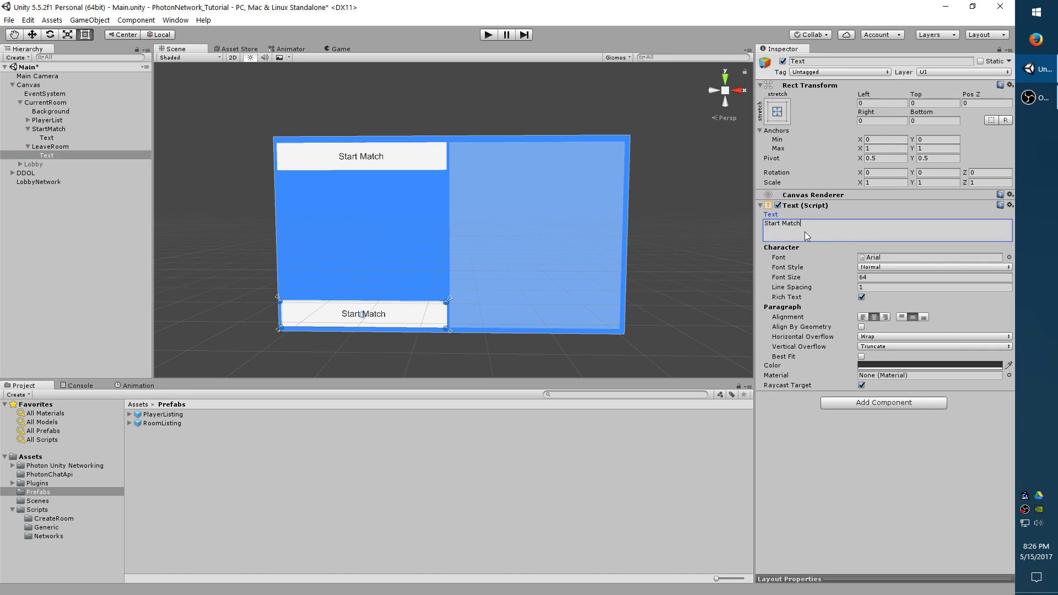
type("Leave Room")
key("Return")
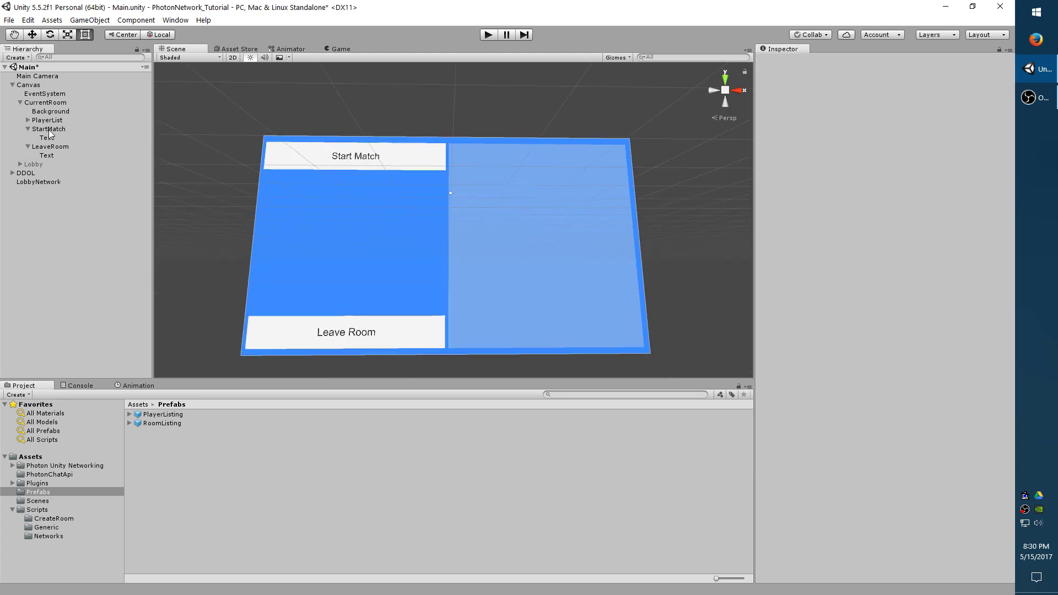
Step: Duplicate StartMatch and place StartMatch (1) under CurrentRoom between StartMatch and LeaveRoom
left_click(49, 130)
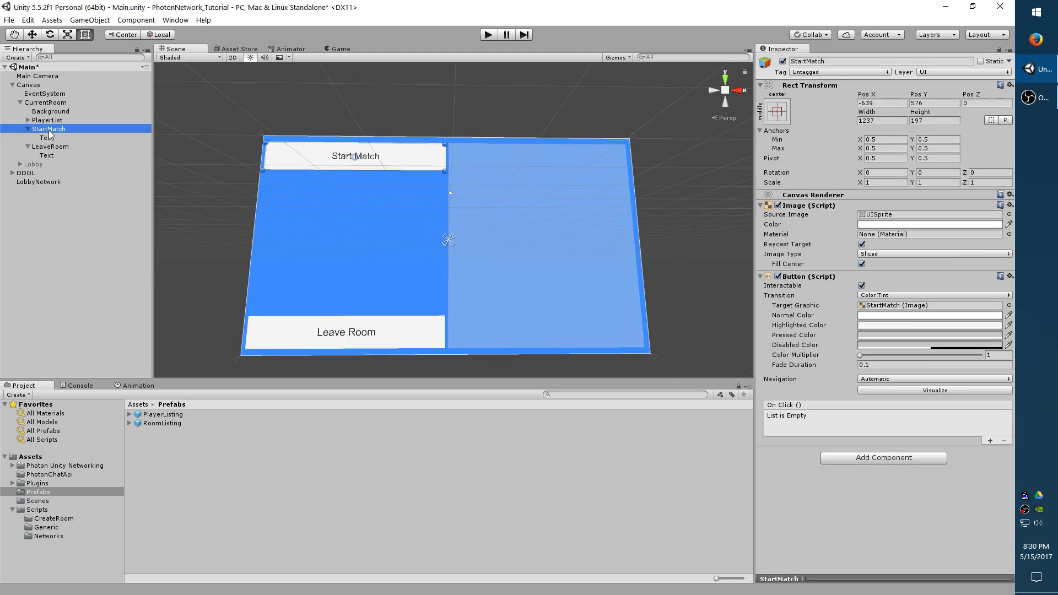
key("ctrl+d")
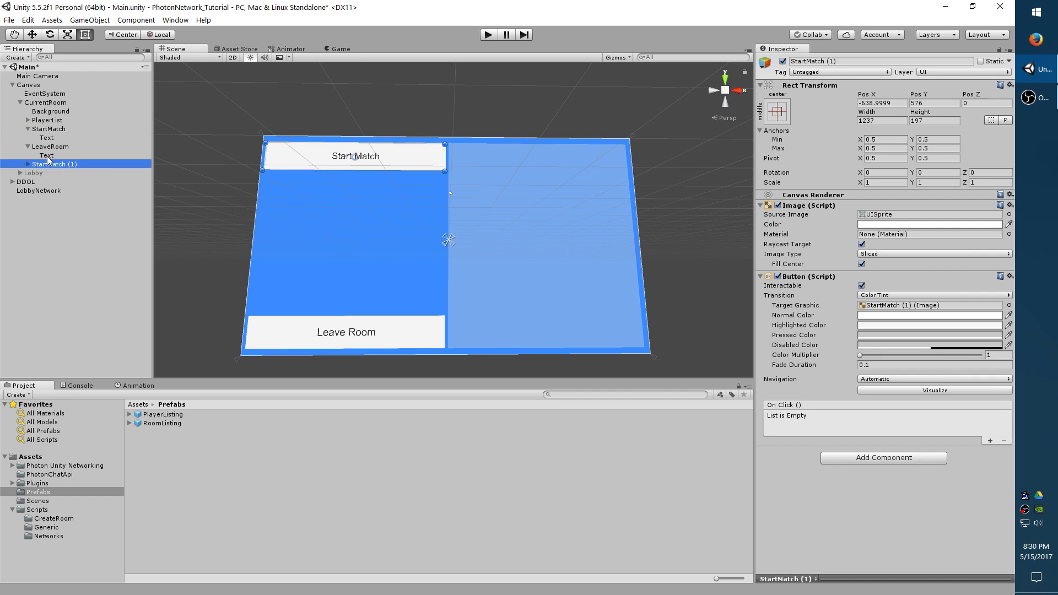
left_click_drag(51, 164, 49, 144)
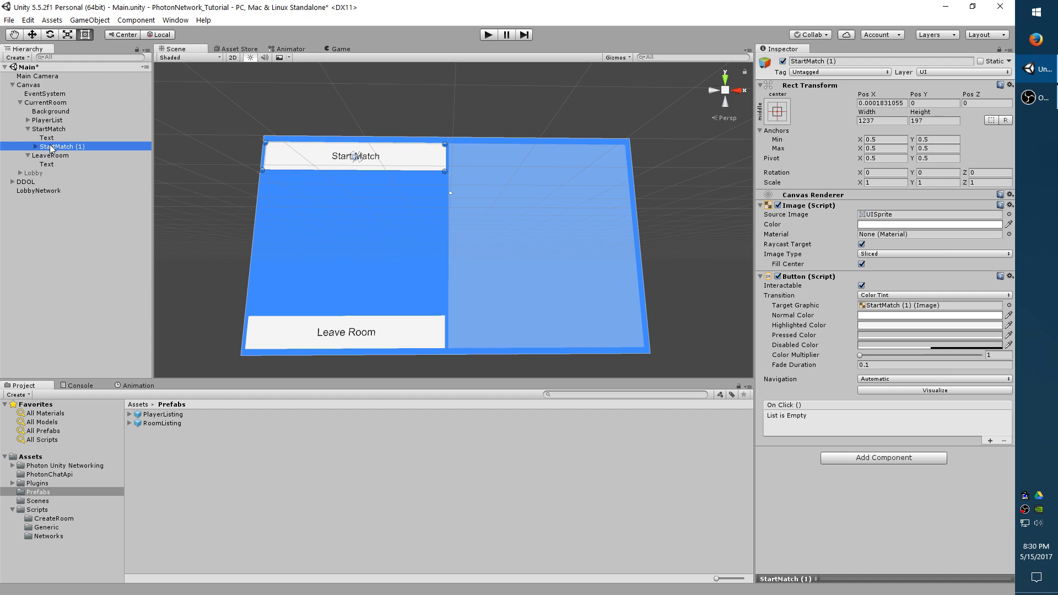
left_click_drag(51, 147, 61, 117)
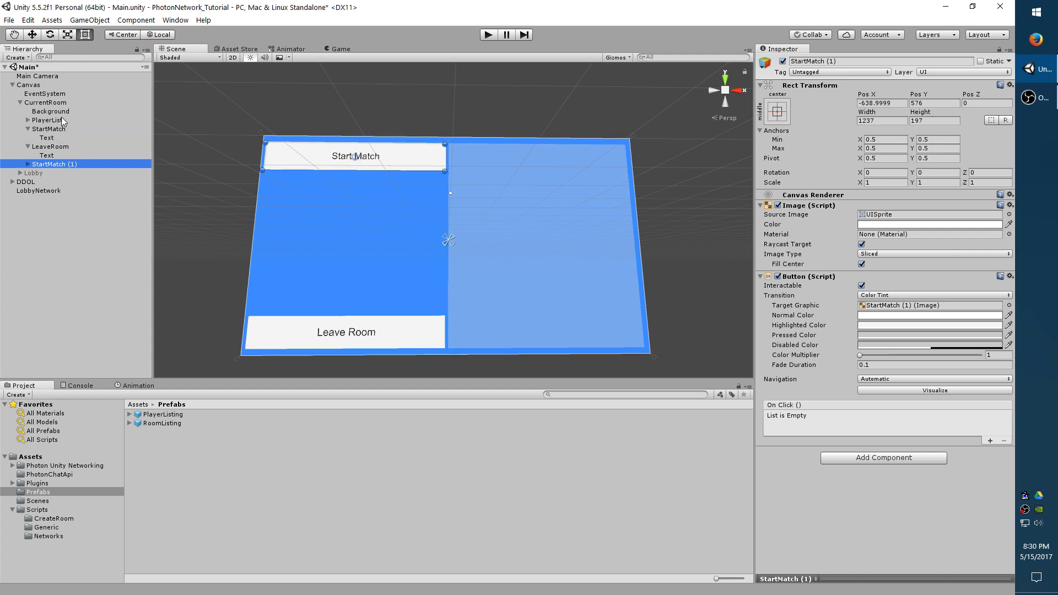
left_click(27, 128)
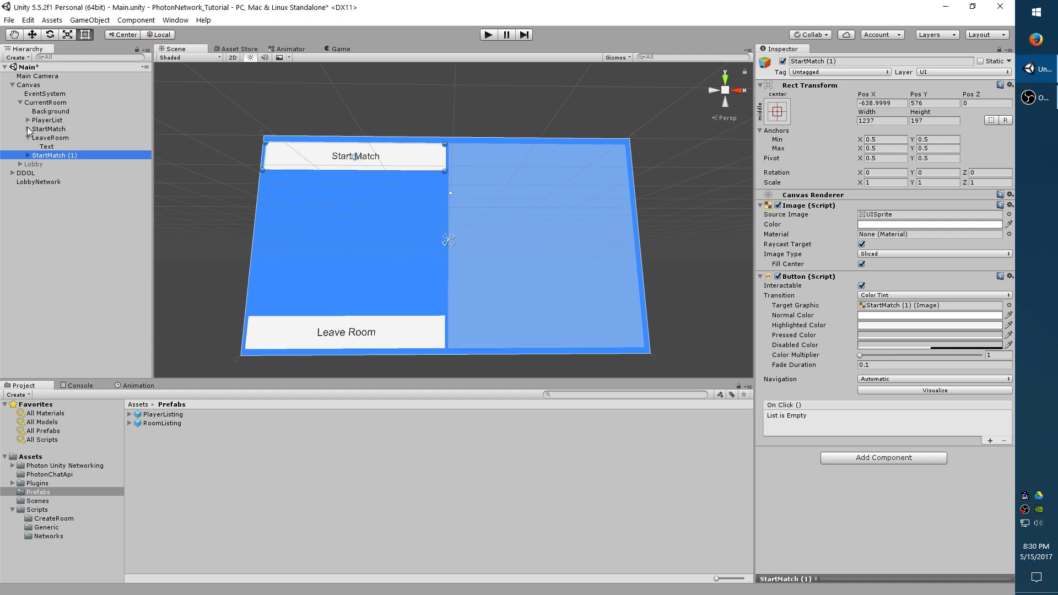
left_click_drag(42, 157, 43, 135)
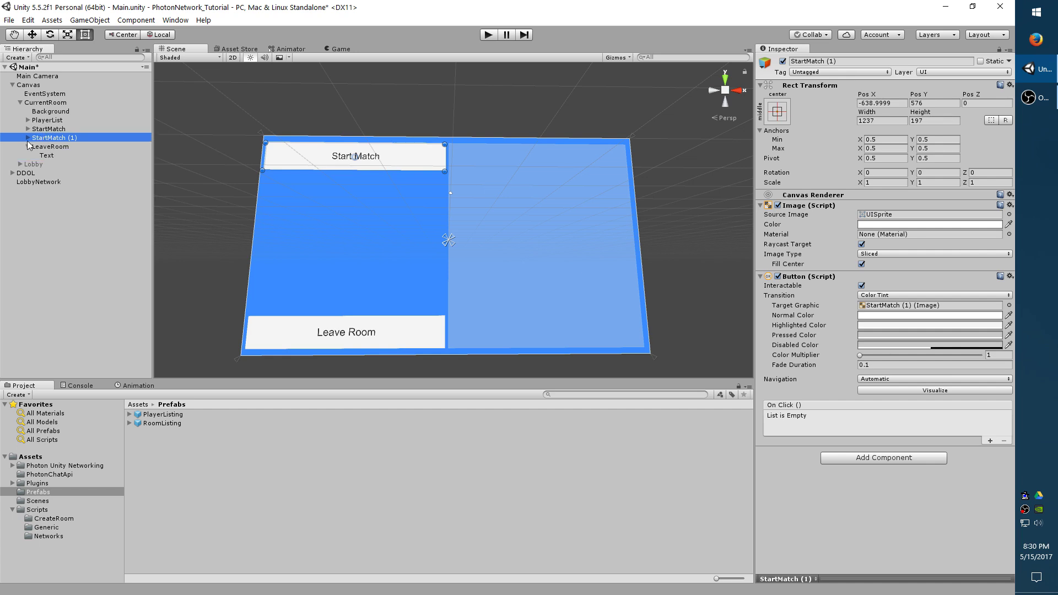
left_click(28, 129)
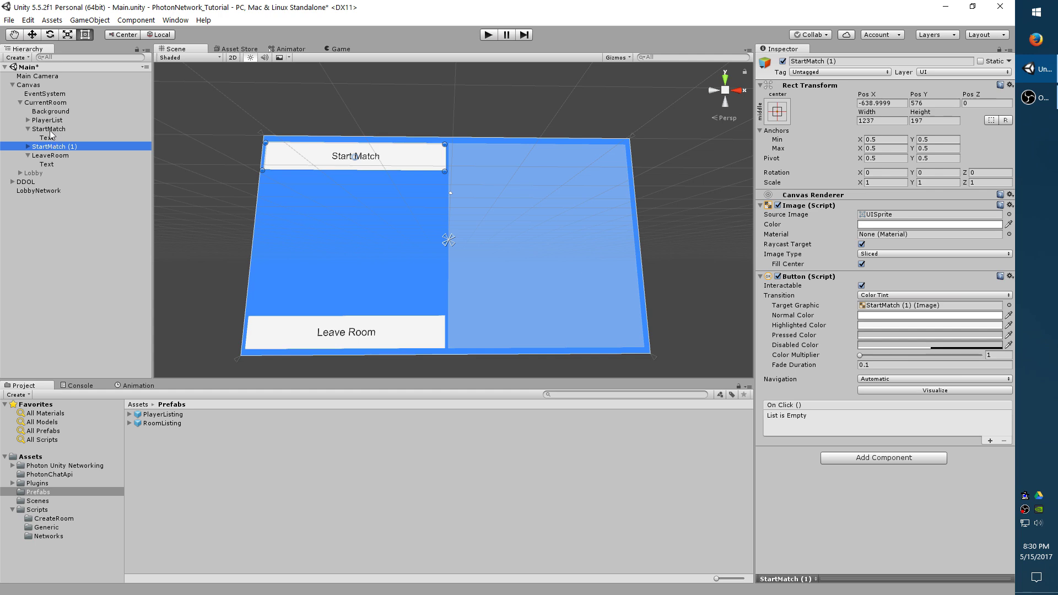
left_click(28, 129)
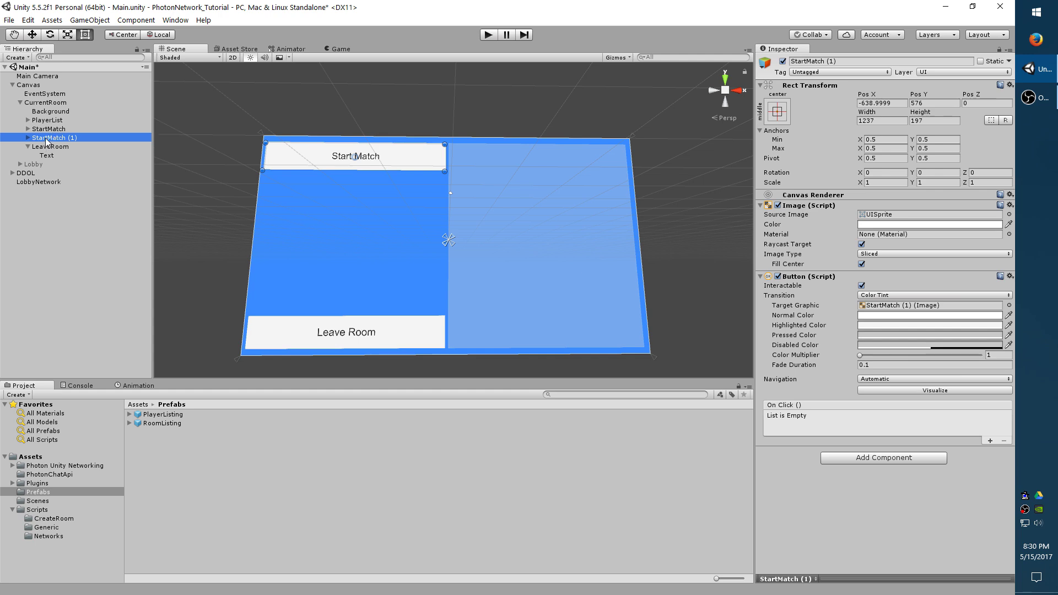
left_click(37, 129)
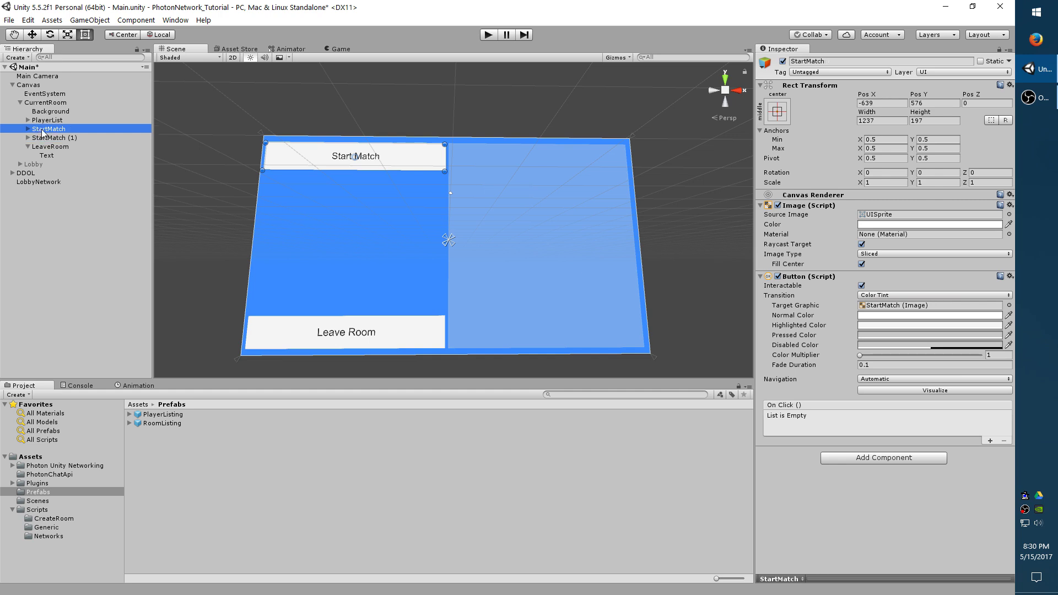
left_click(46, 104)
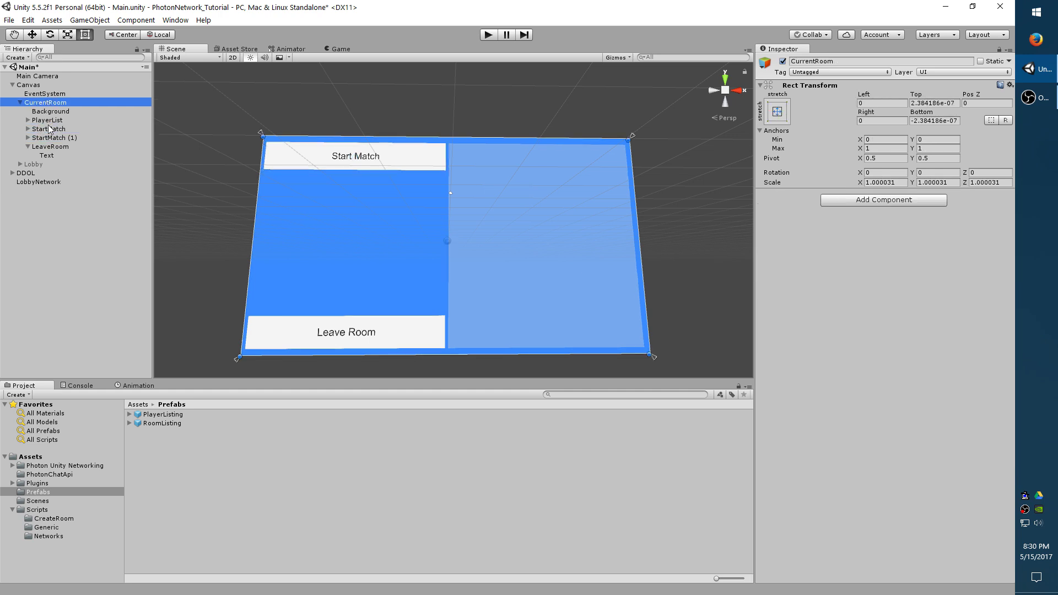
left_click(49, 138)
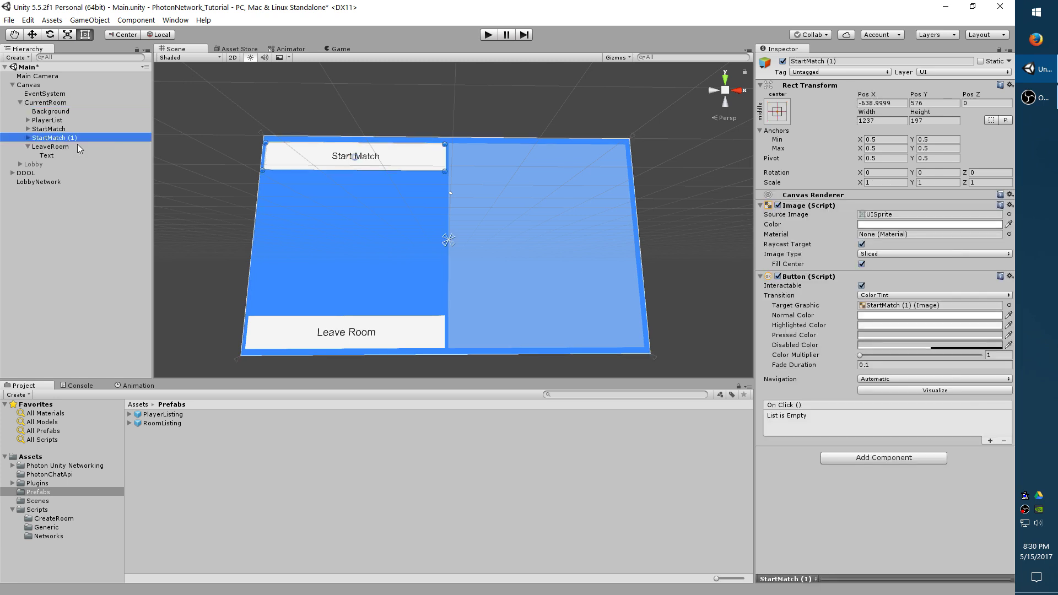
Step: Rename the copy RoomState and resize it to fill the gap between Start Match and Leave Room
key("F2")
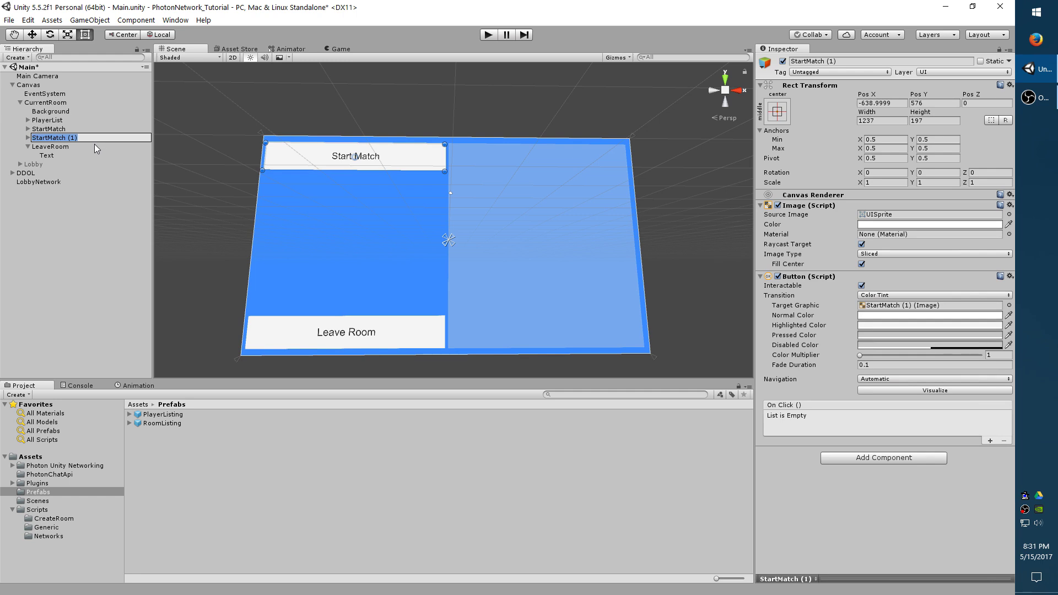
type("RoomState")
key("Return")
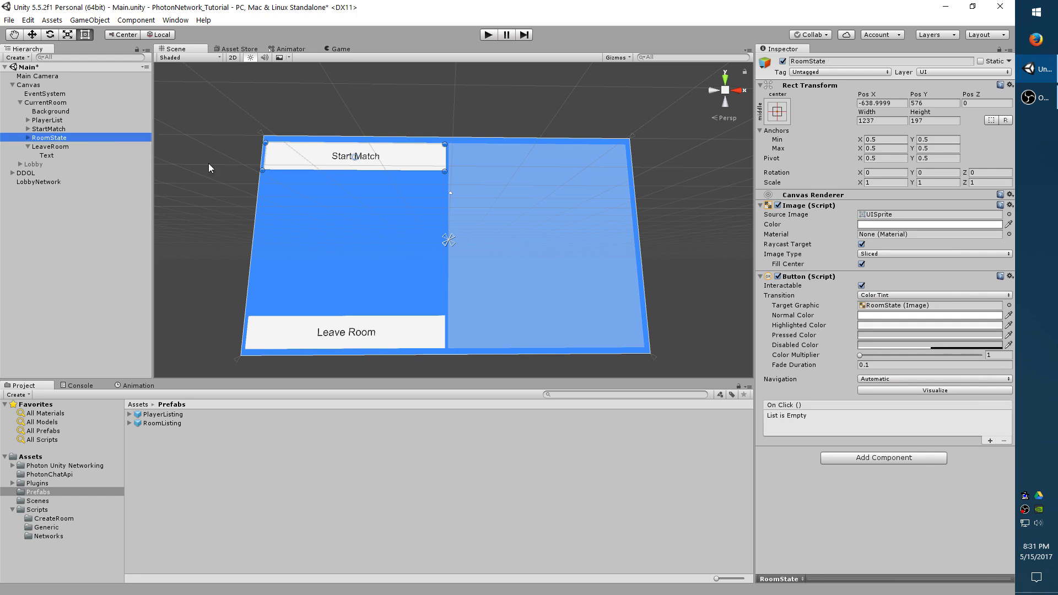
left_click_drag(307, 170, 307, 315)
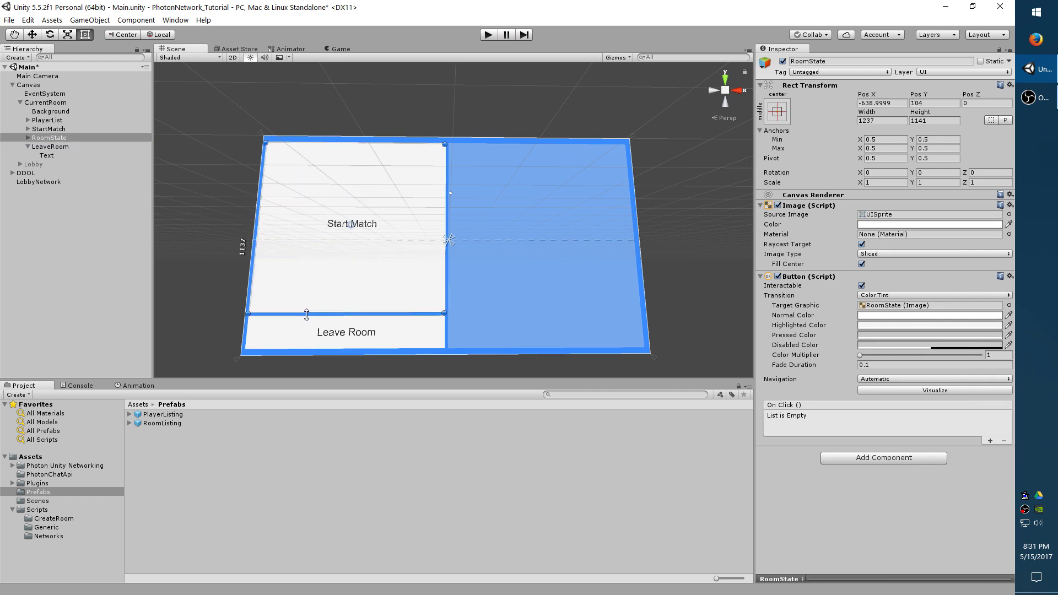
left_click_drag(314, 145, 312, 182)
Step: Set RoomState's label text to 'Room State'
left_click(42, 138)
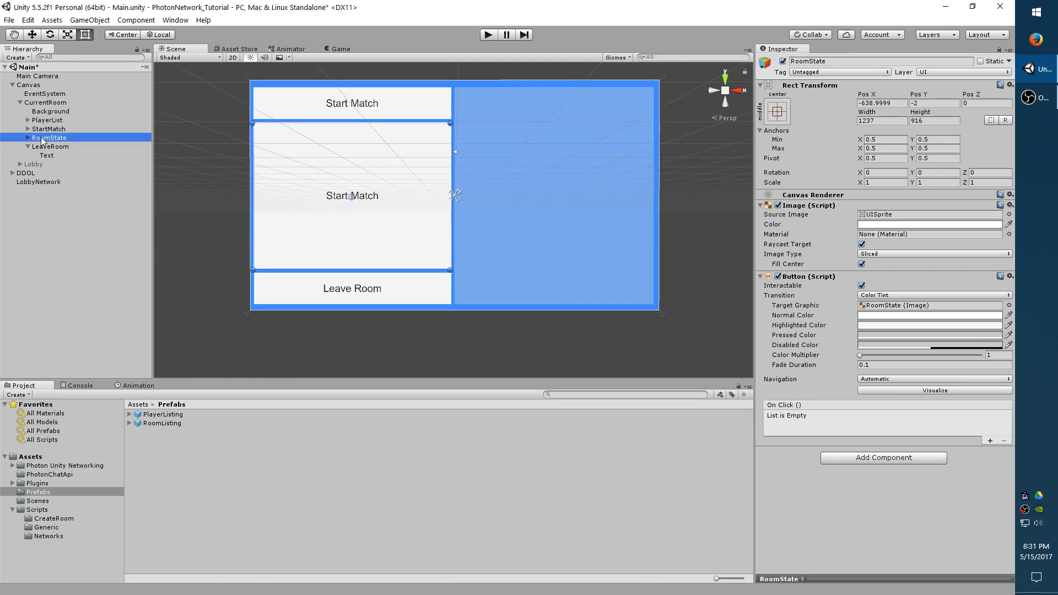
key("Right")
left_click(47, 146)
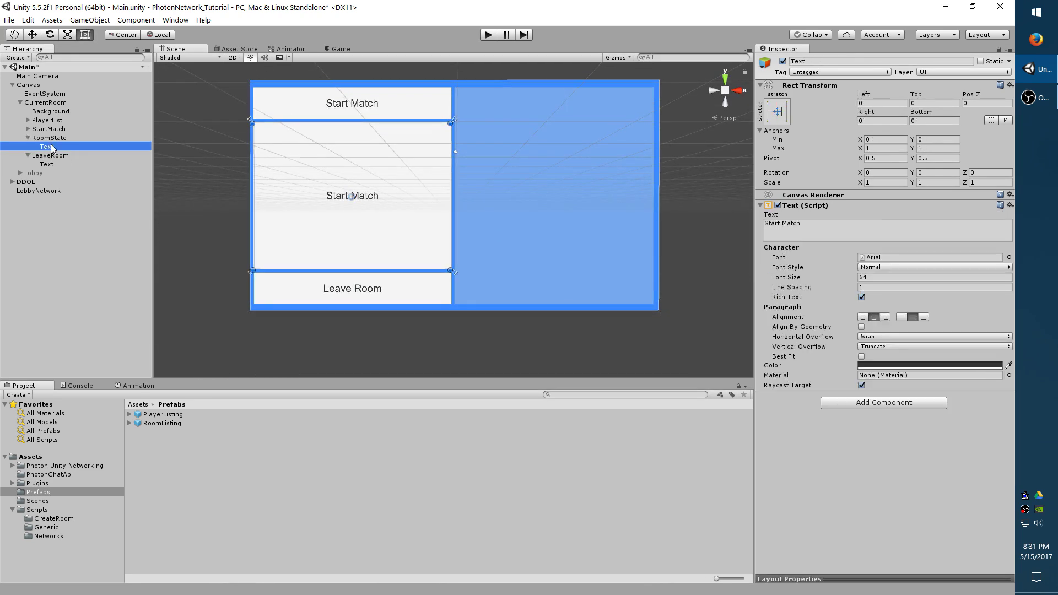
left_click(867, 227)
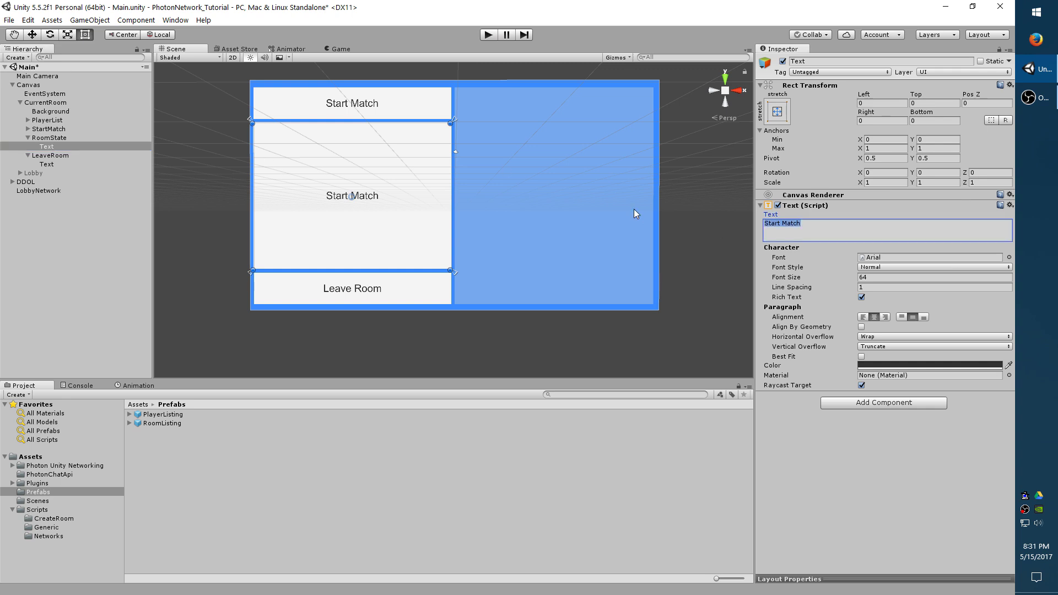
type("Room State")
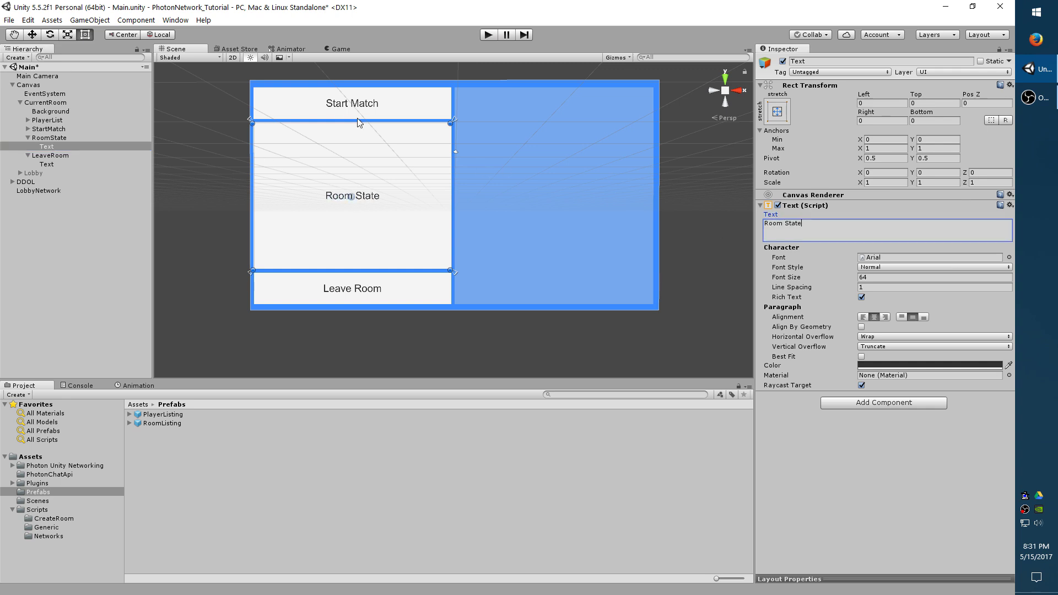
left_click(502, 221)
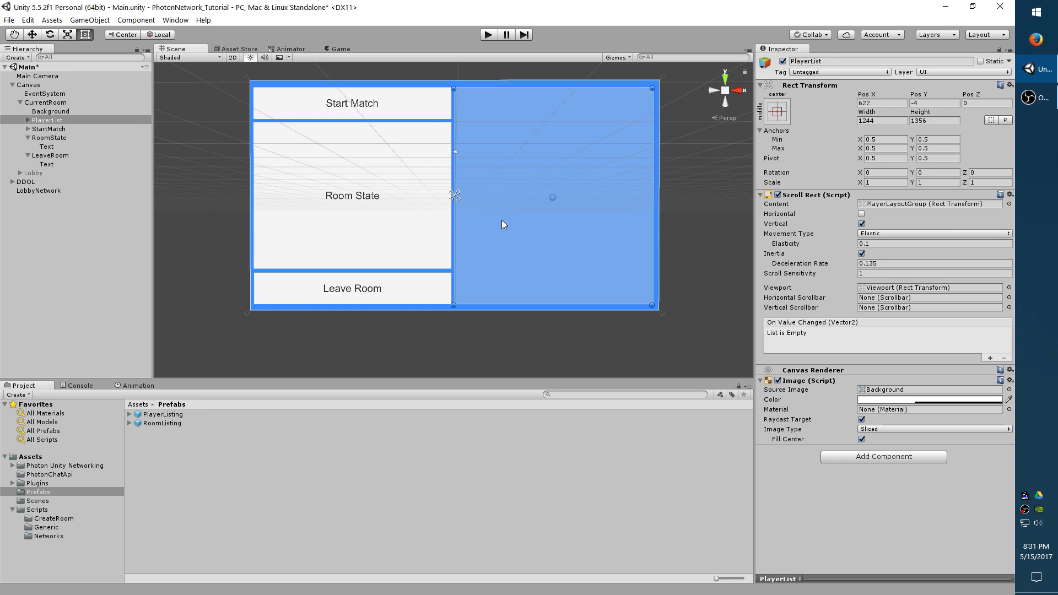
left_click(268, 110)
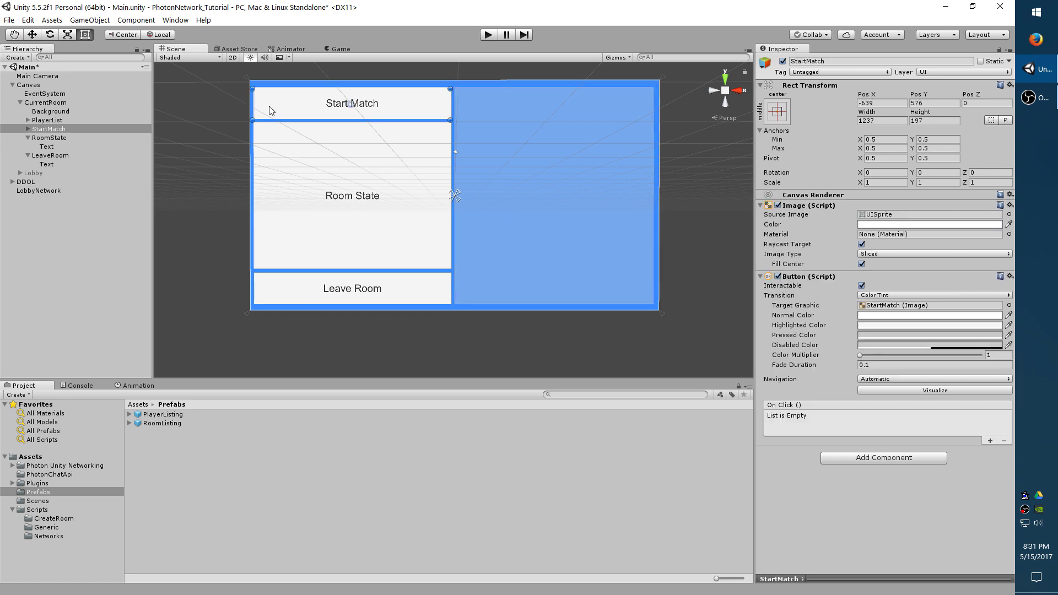
left_click(279, 172)
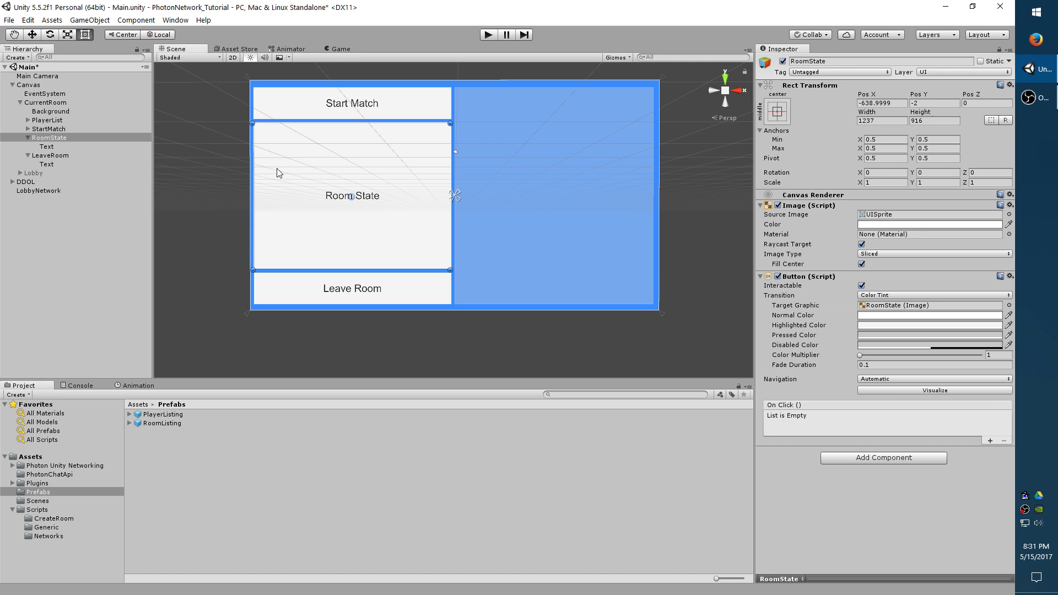
left_click(288, 288)
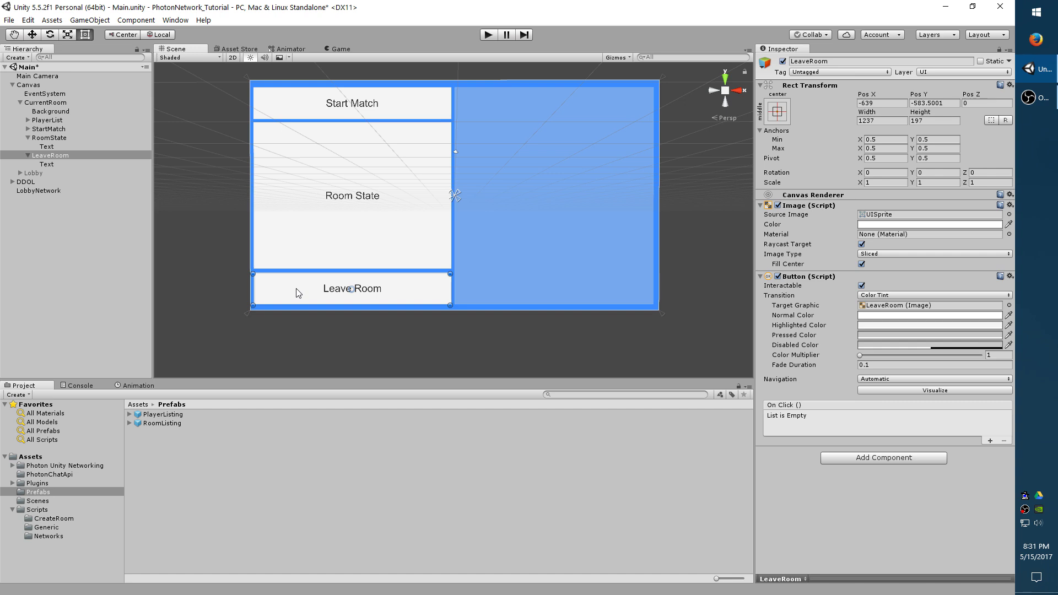
left_click(167, 160)
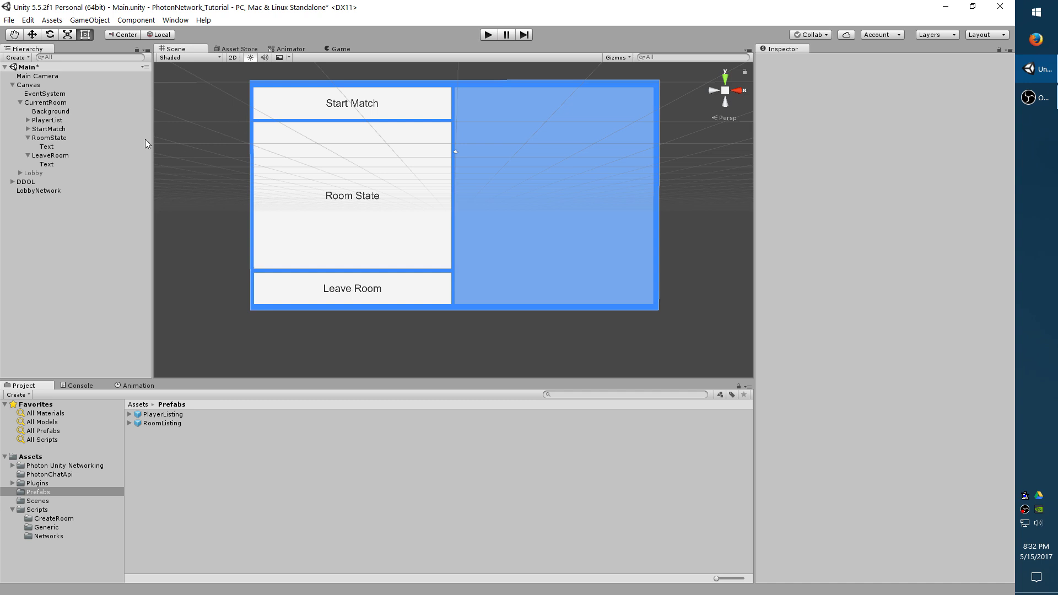
Step: Re-enable the Lobby panel in the Inspector and save the Main scene
left_click(20, 103)
left_click(39, 102)
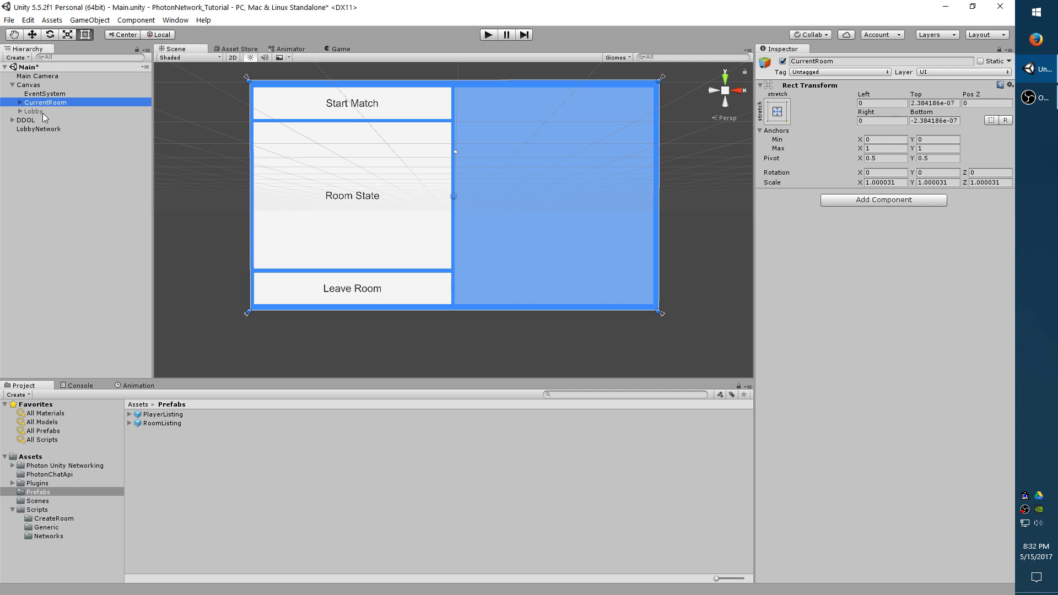
left_click(42, 112)
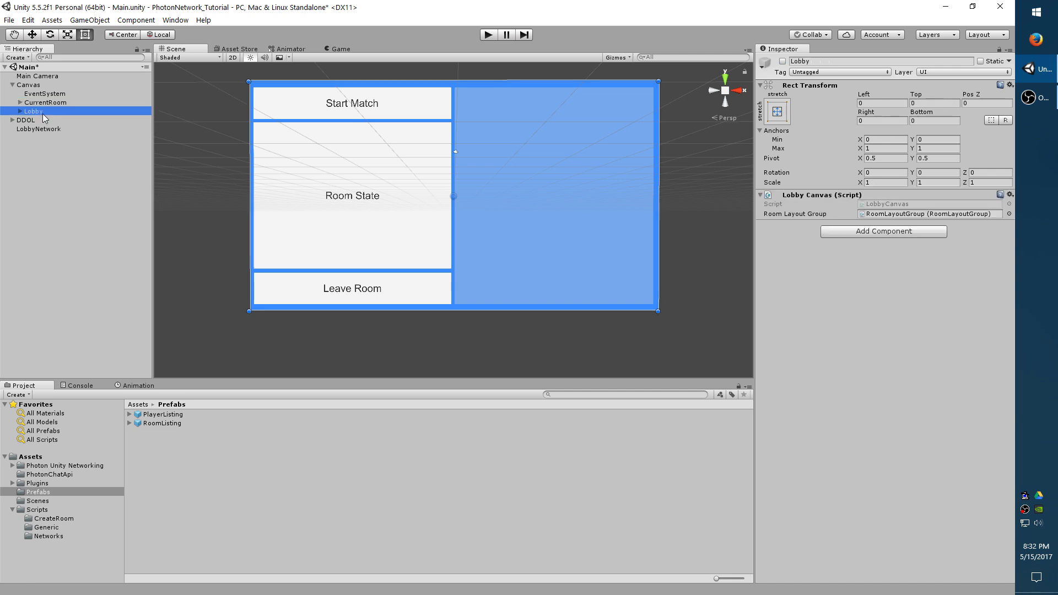
left_click(782, 61)
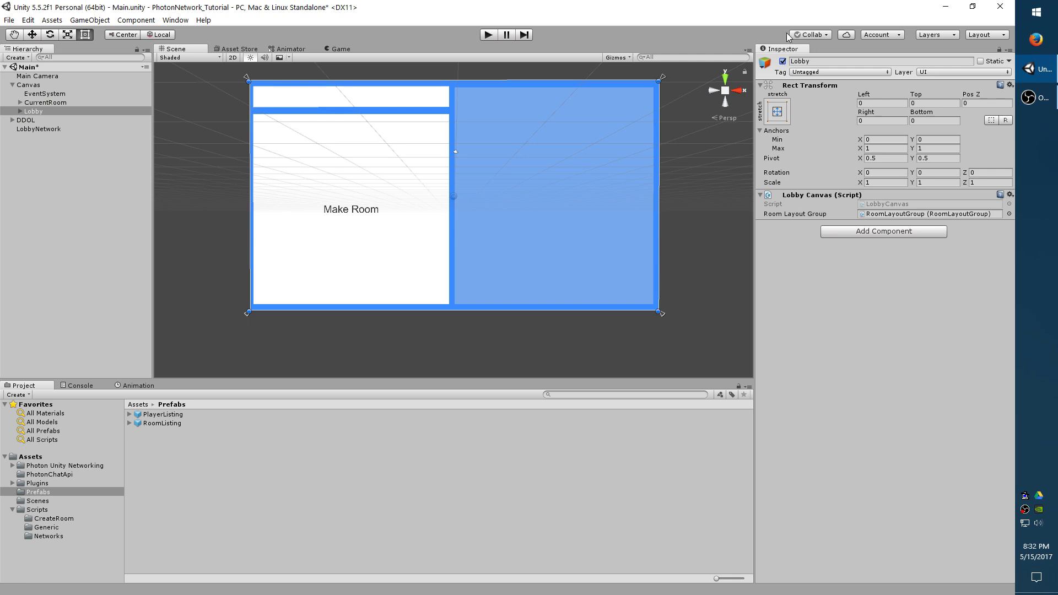
key("ctrl+s")
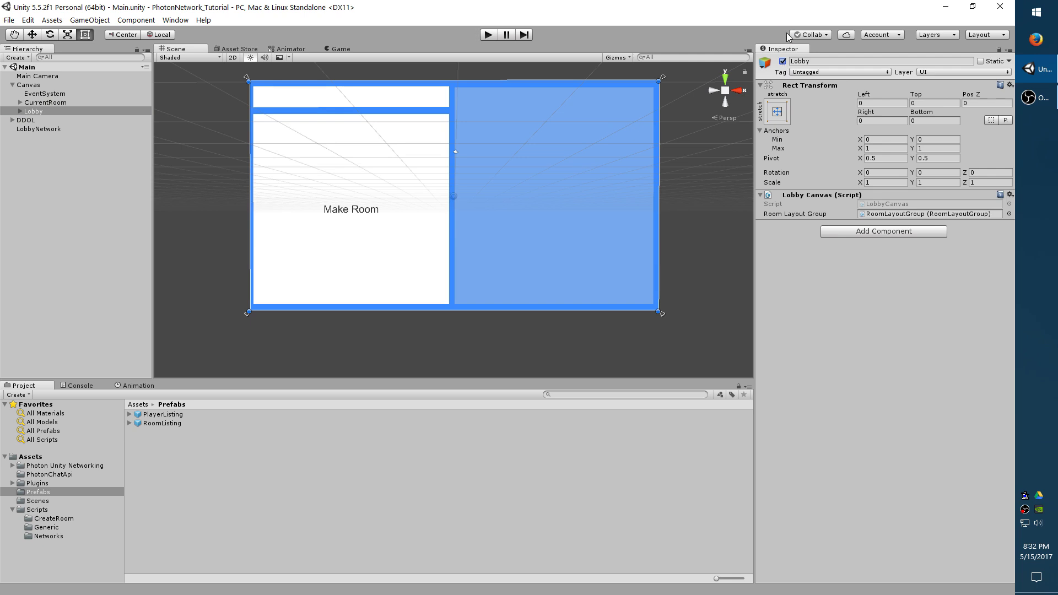